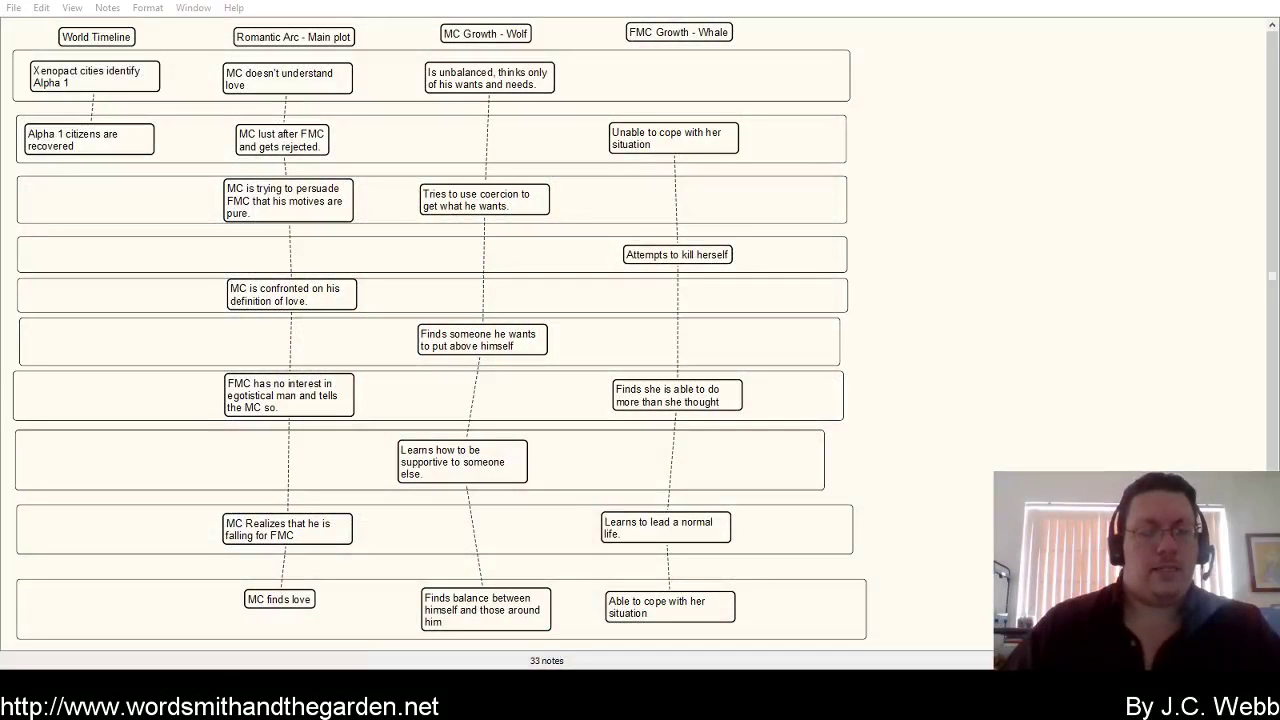
# Select and then deselect notes on the existing story board
pyautogui.click(318, 97)
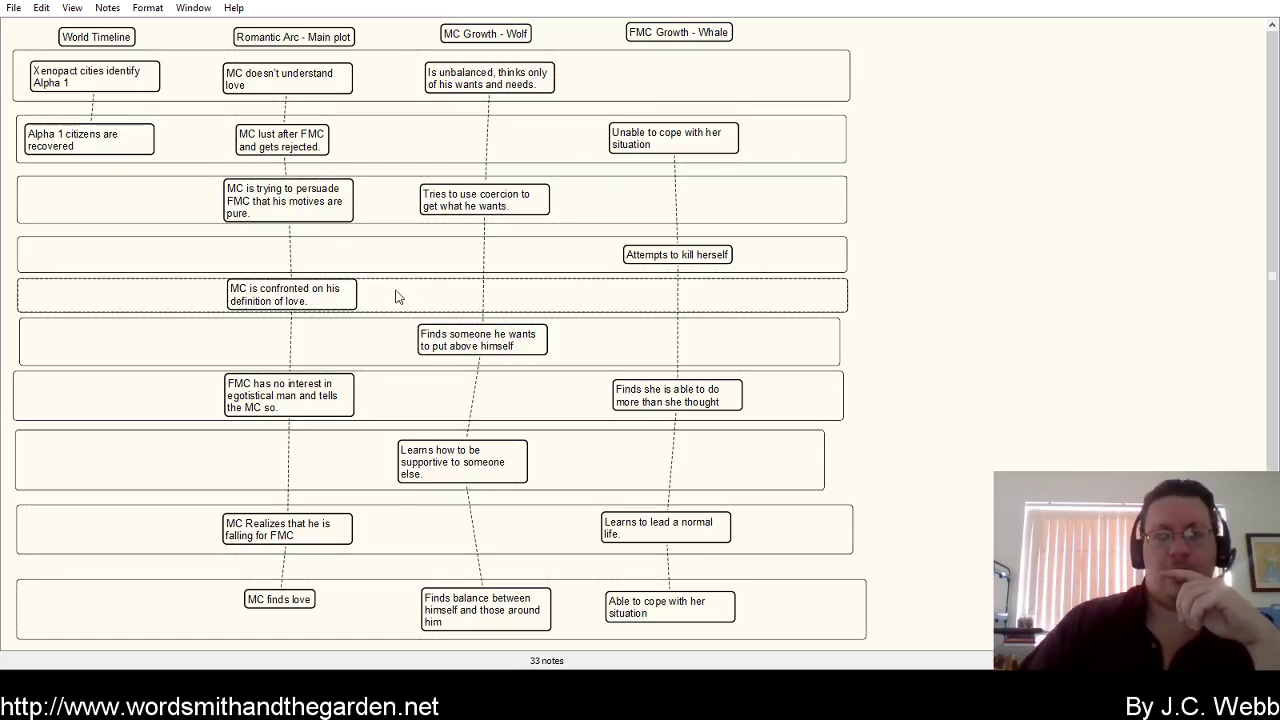
pyautogui.click(263, 300)
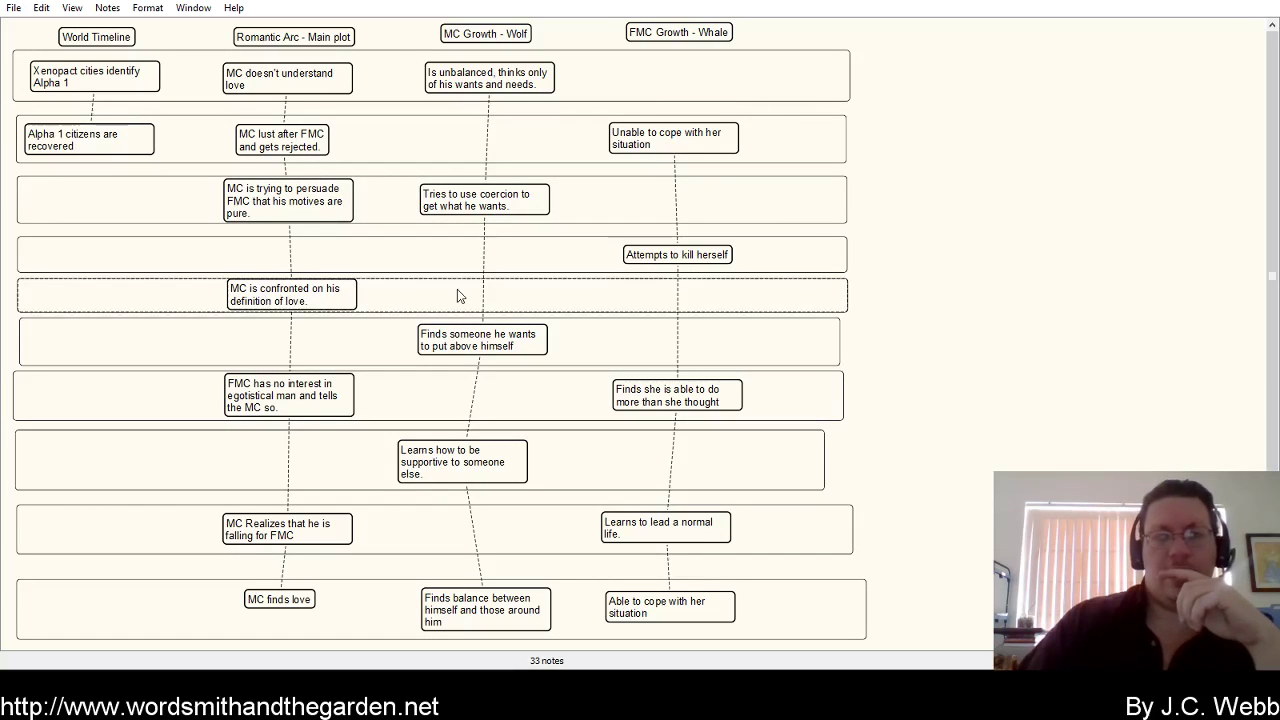
pyautogui.click(630, 333)
pyautogui.click(435, 349)
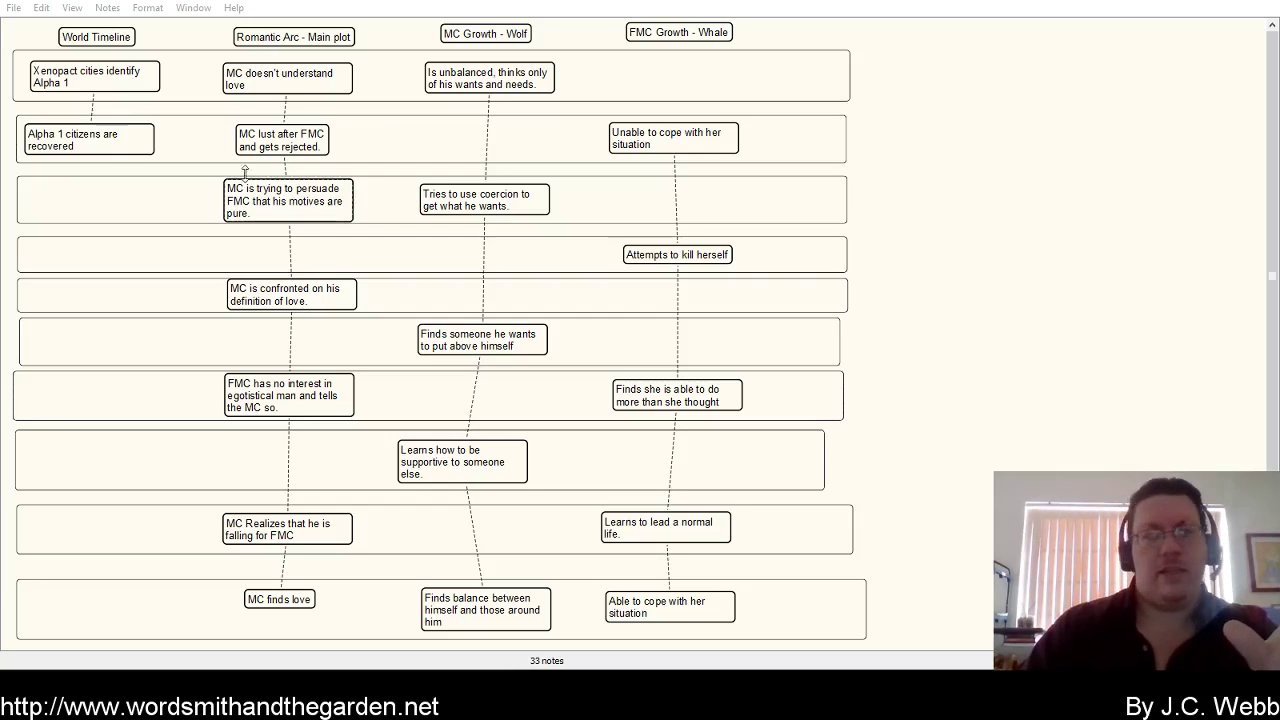
# Start a new blank board and maximize its window to fill the screen
pyautogui.click(15, 12)
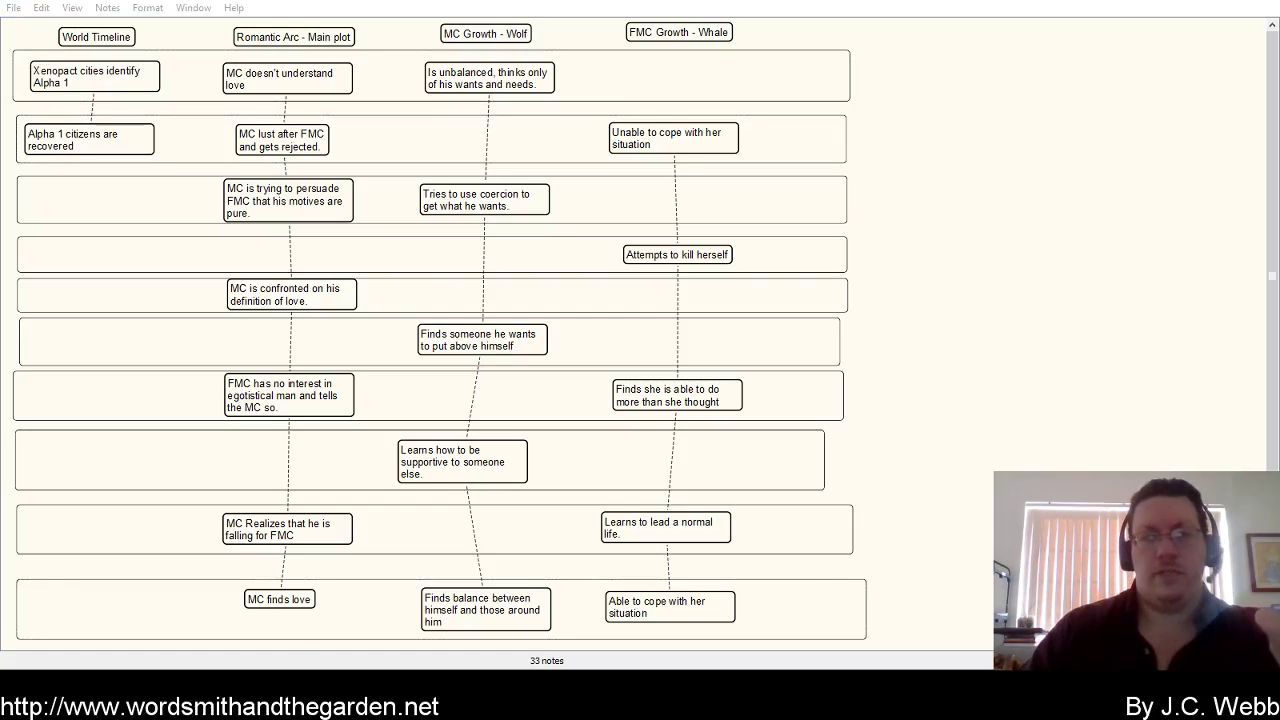
pyautogui.click(734, 18)
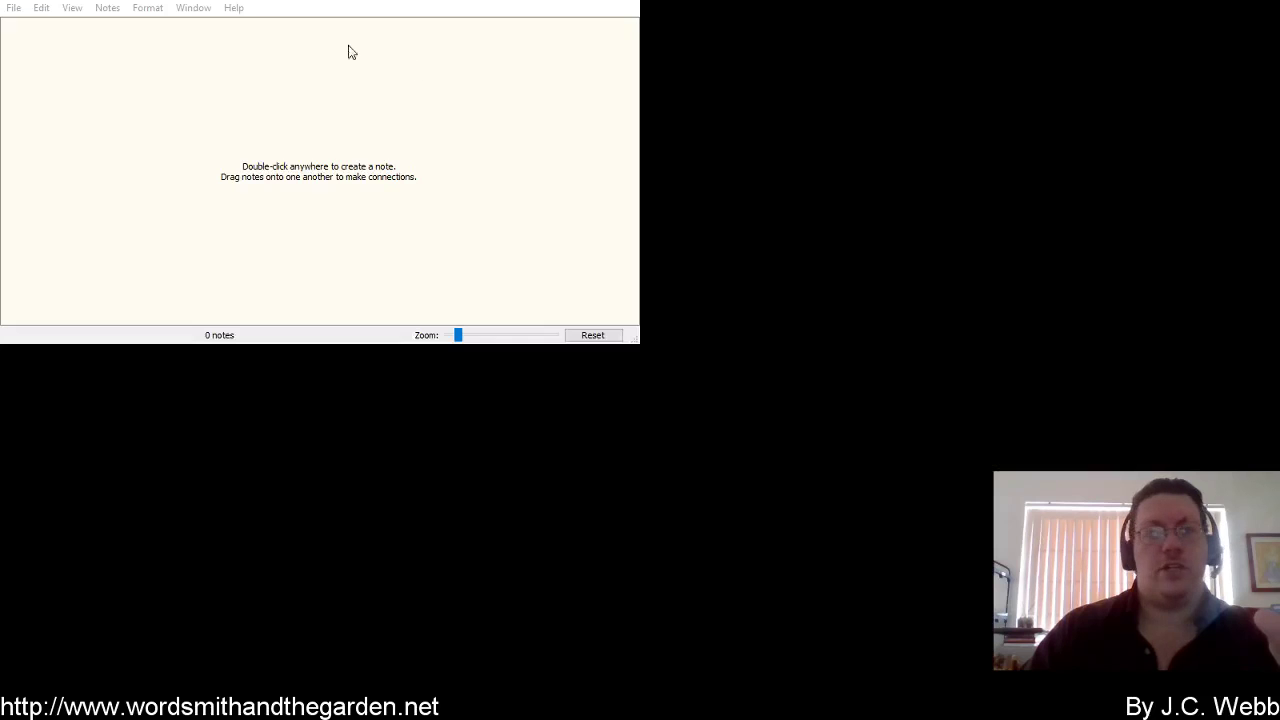
pyautogui.click(311, 1)
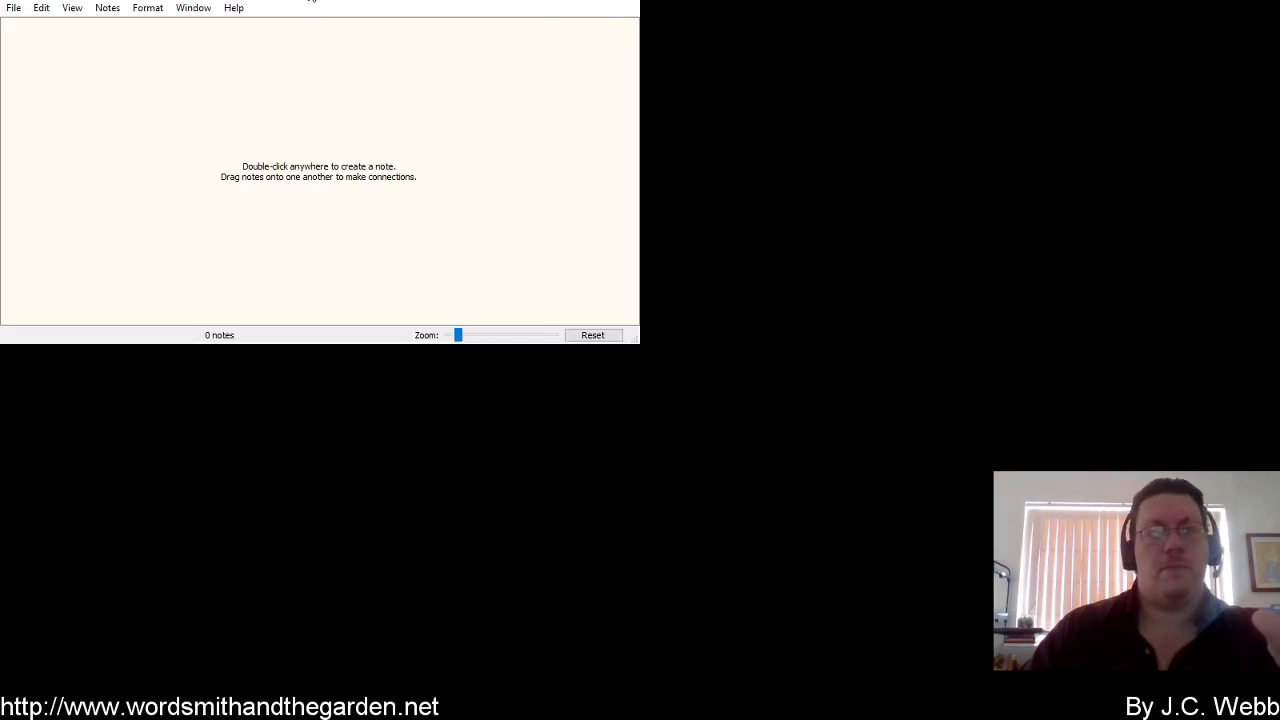
pyautogui.doubleClick(594, 1)
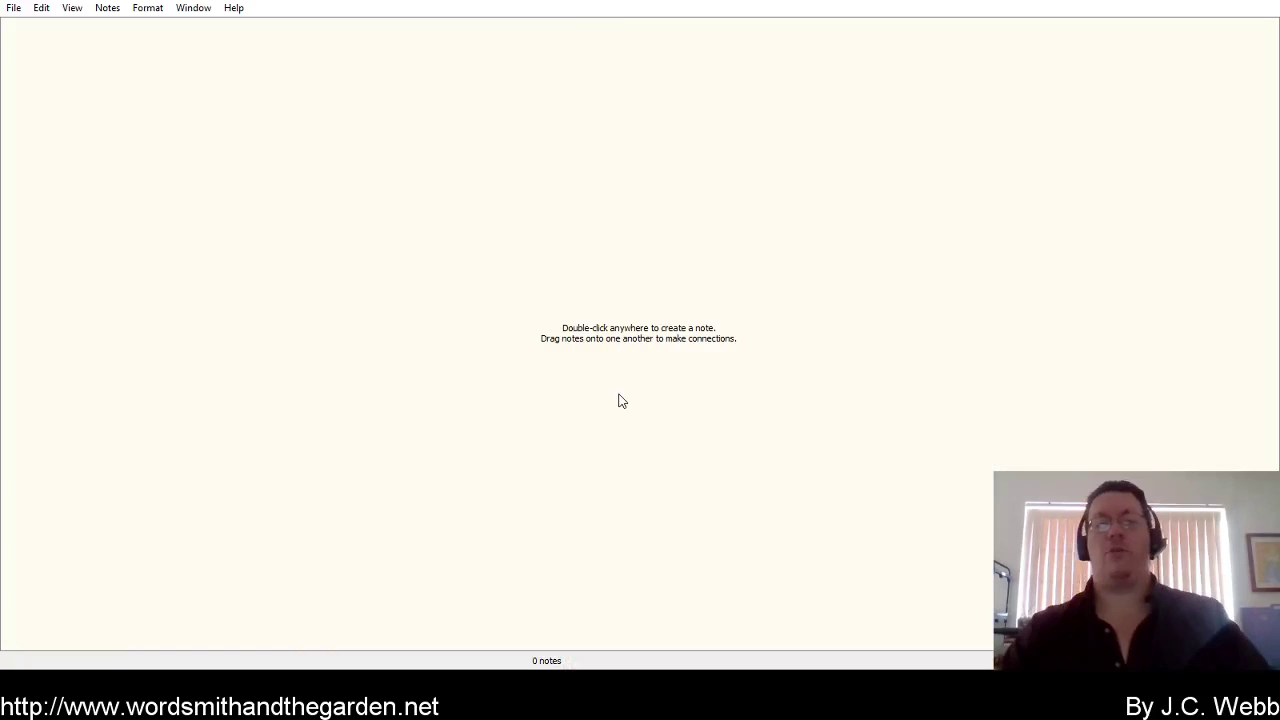
# Add a 'Note 1' note at the canvas centre with three linked notes around it
pyautogui.doubleClick(626, 330)
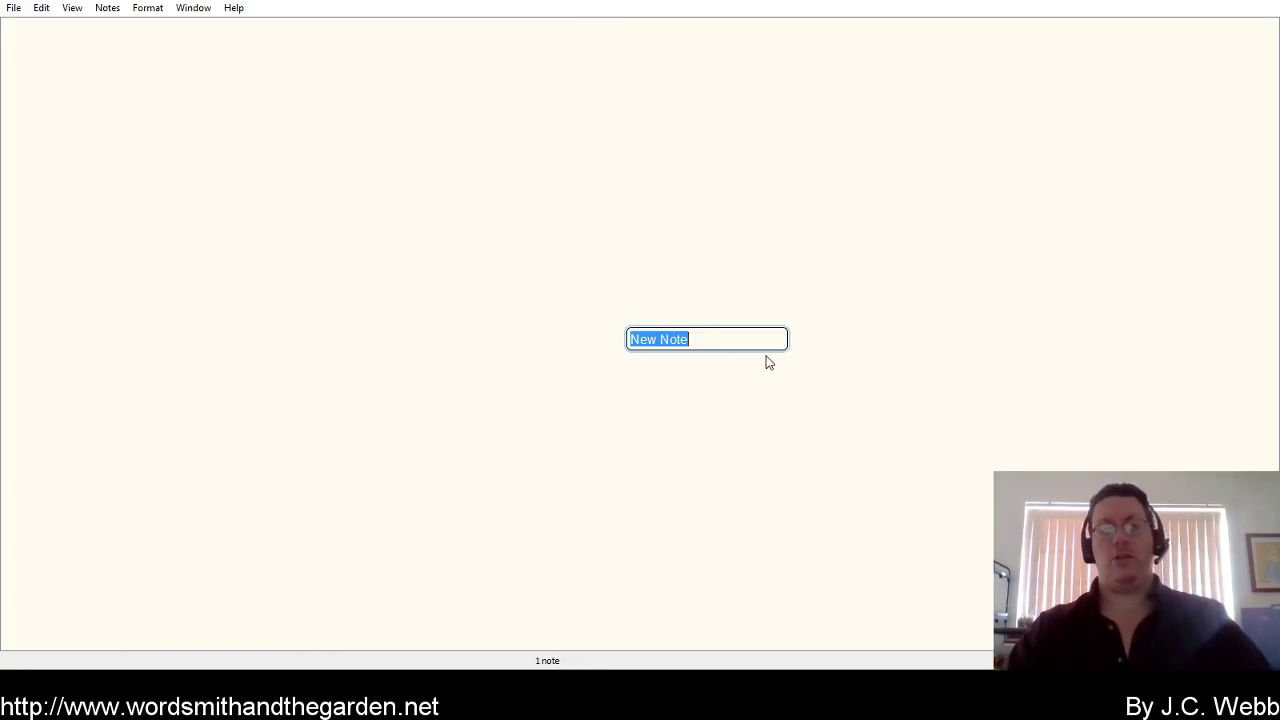
pyautogui.write('No')
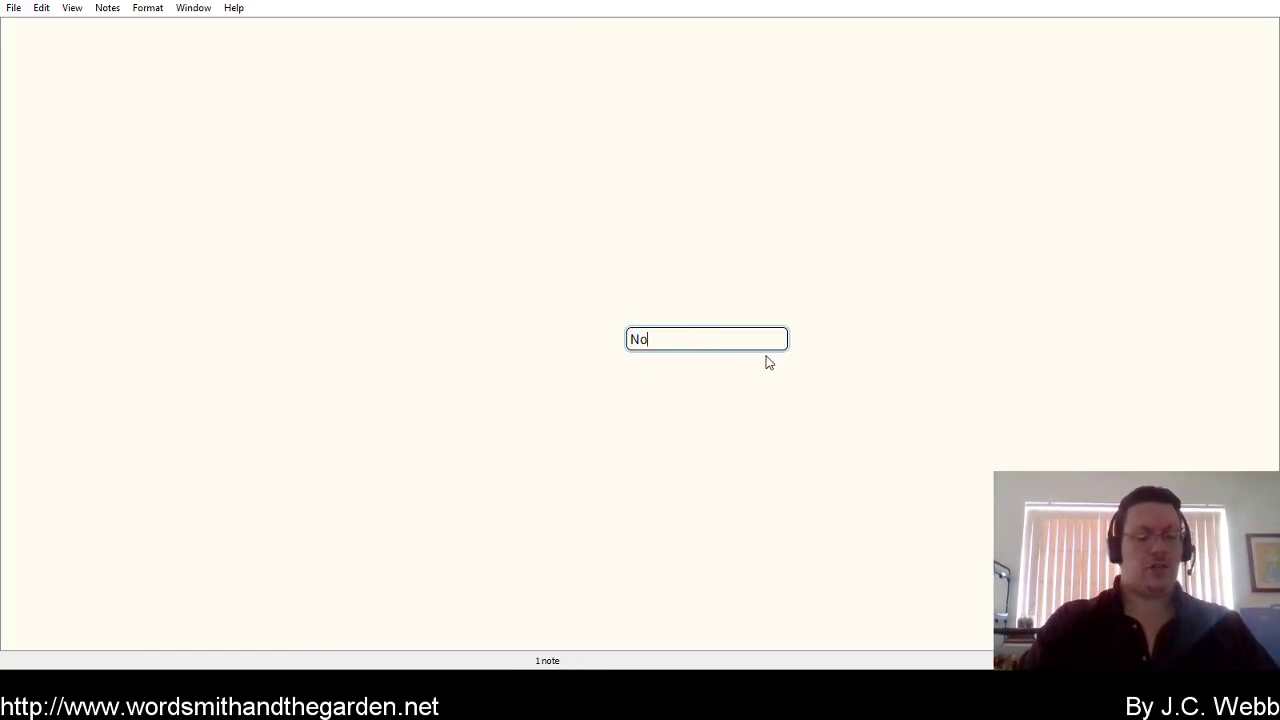
pyautogui.write('te 1')
pyautogui.press('Return')
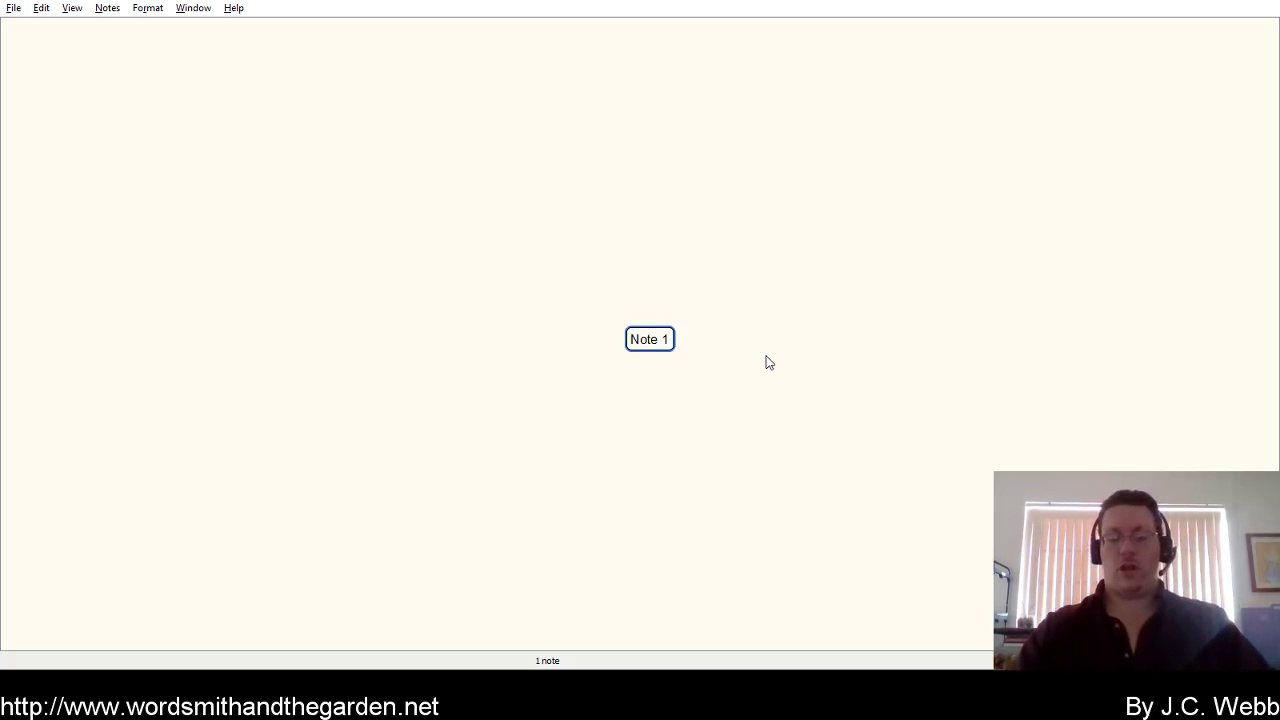
pyautogui.hotkey('ctrl', 'Return')
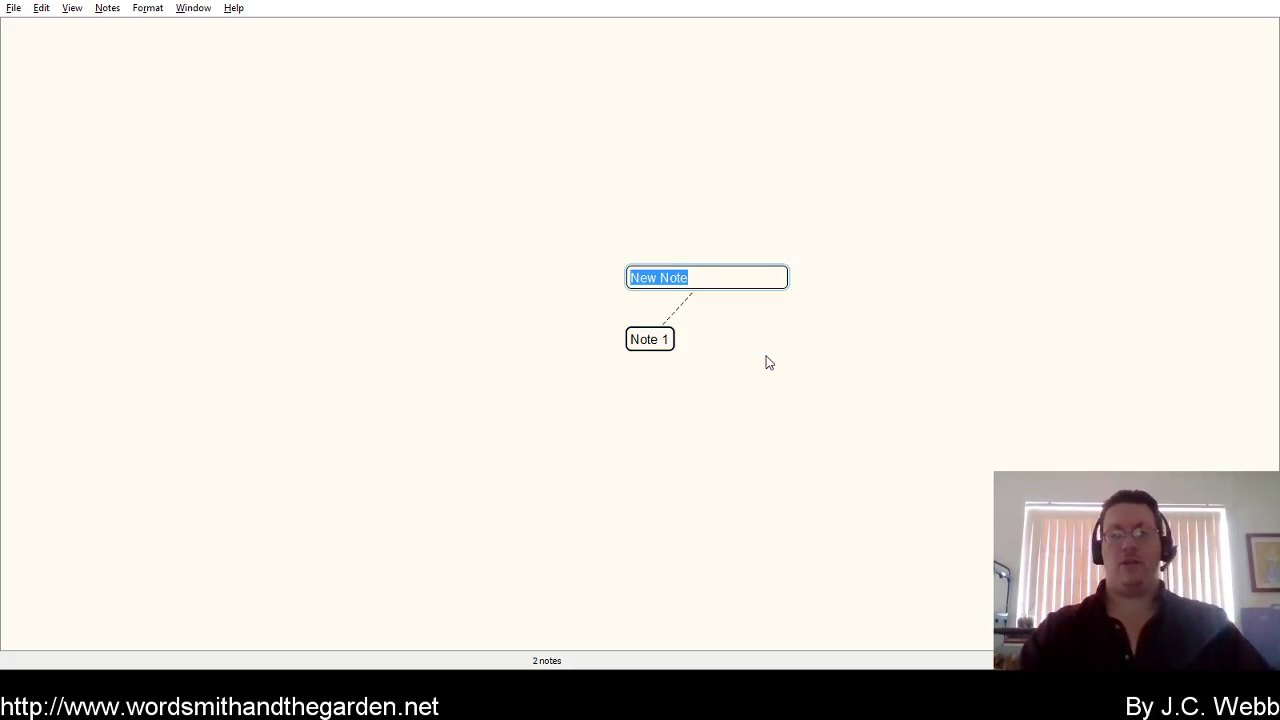
pyautogui.hotkey('ctrl', 'Return')
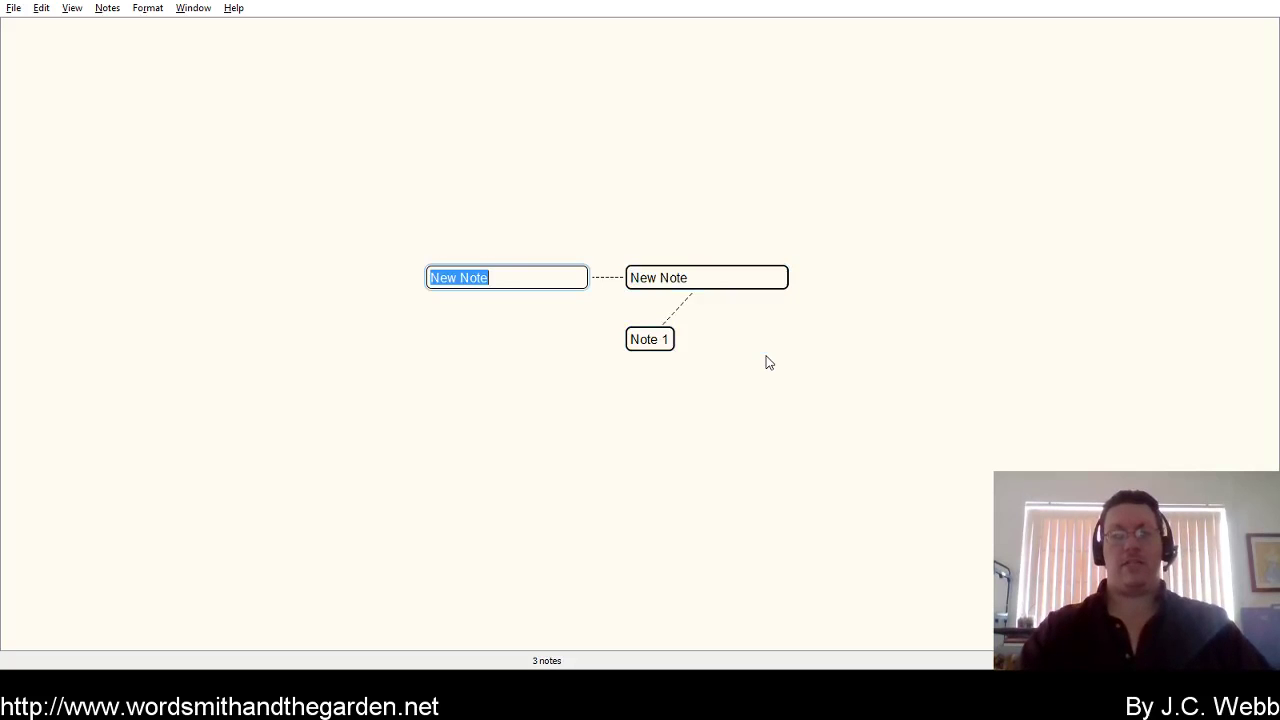
pyautogui.hotkey('ctrl', 'Return')
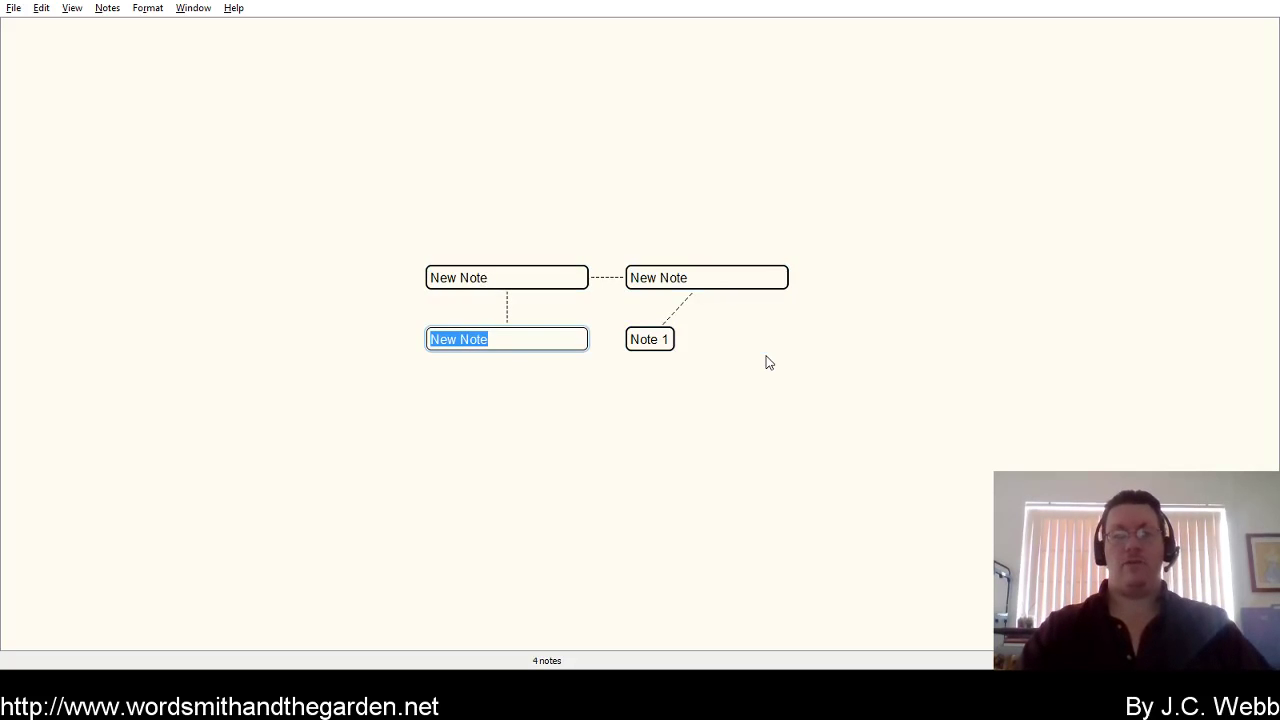
# Spawn dozens of linked placeholder notes in several columns, then marquee-select them all
pyautogui.hotkey('ctrl', 'alt', 'Down')
pyautogui.hotkey('ctrl', 'alt', 'Right')
pyautogui.hotkey('ctrl', 'alt', 'Right')
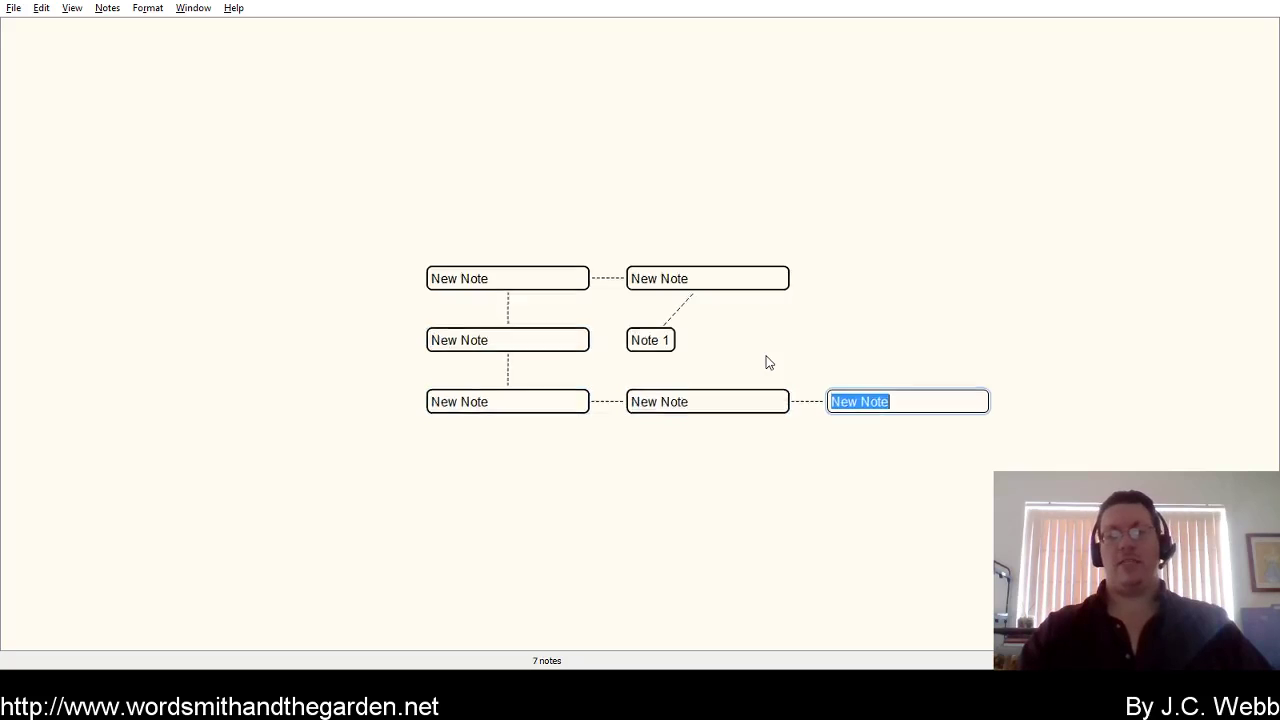
pyautogui.hotkey('ctrl', 'alt', 'Up')
pyautogui.hotkey('ctrl', 'alt', 'Up')
pyautogui.hotkey('ctrl', 'alt', 'Left')
pyautogui.hotkey('ctrl', 'alt', 'Down')
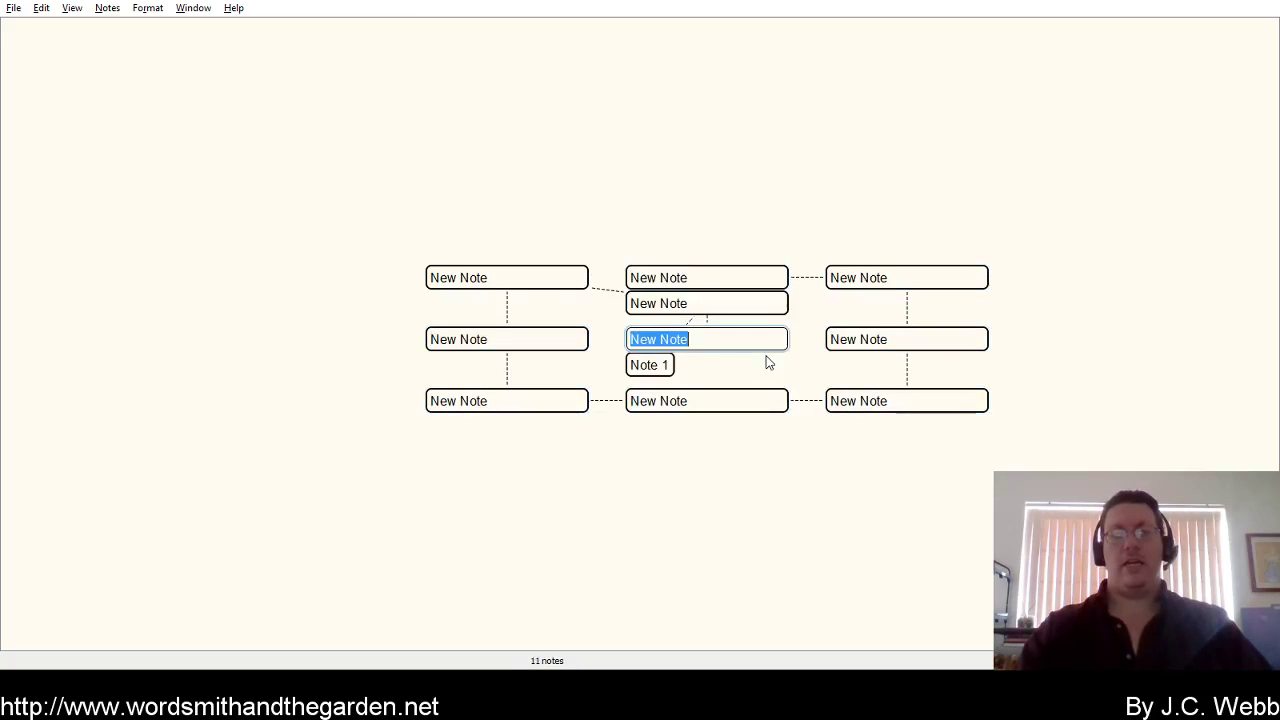
pyautogui.hotkey('ctrl', 'alt', 'Down')
pyautogui.hotkey('ctrl', 'alt', 'Up')
pyautogui.hotkey('ctrl', 'alt', 'Up')
pyautogui.hotkey('ctrl', 'alt', 'Left')
pyautogui.hotkey('ctrl', 'alt', 'Left')
pyautogui.hotkey('ctrl', 'alt', 'Down')
pyautogui.hotkey('ctrl', 'alt', 'Down')
pyautogui.hotkey('ctrl', 'alt', 'Right')
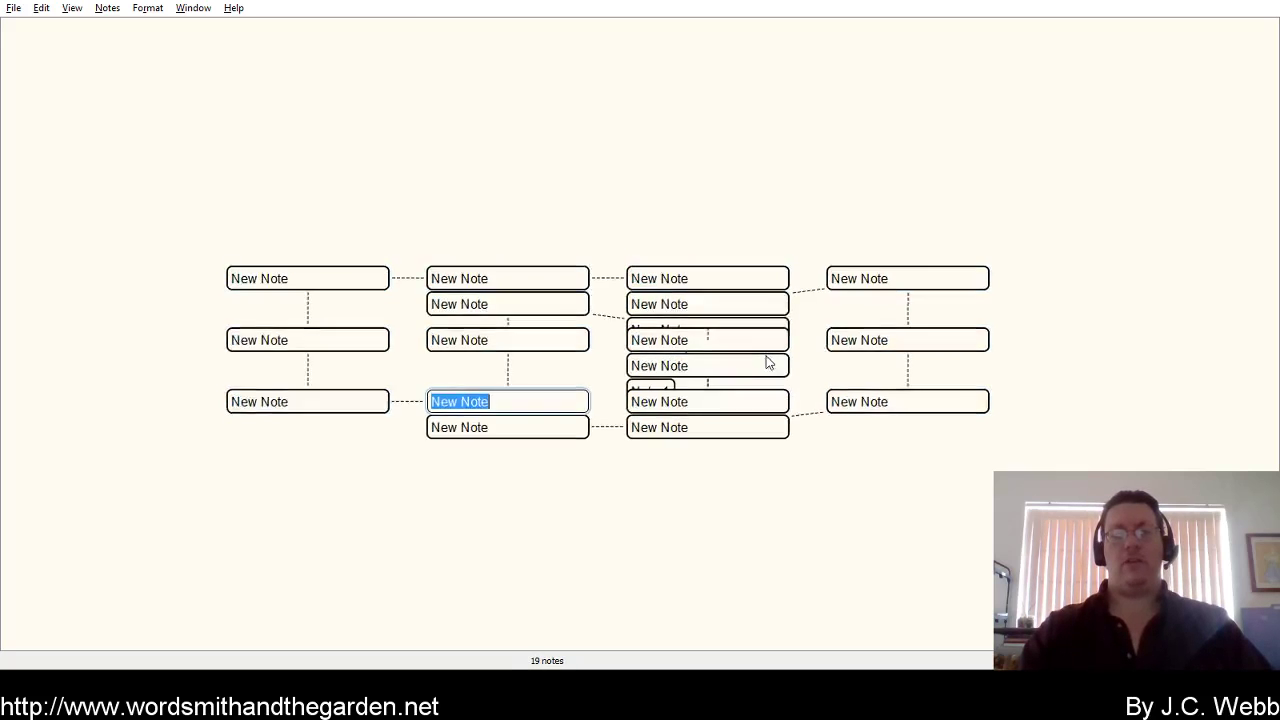
pyautogui.hotkey('ctrl', 'alt', 'Down')
pyautogui.hotkey('ctrl', 'alt', 'Left')
pyautogui.hotkey('ctrl', 'alt', 'Up')
pyautogui.hotkey('ctrl', 'alt', 'Right')
pyautogui.hotkey('ctrl', 'alt', 'Up')
pyautogui.hotkey('ctrl', 'alt', 'Left')
pyautogui.hotkey('ctrl', 'alt', 'Down')
pyautogui.hotkey('ctrl', 'alt', 'Right')
pyautogui.hotkey('ctrl', 'alt', 'Down')
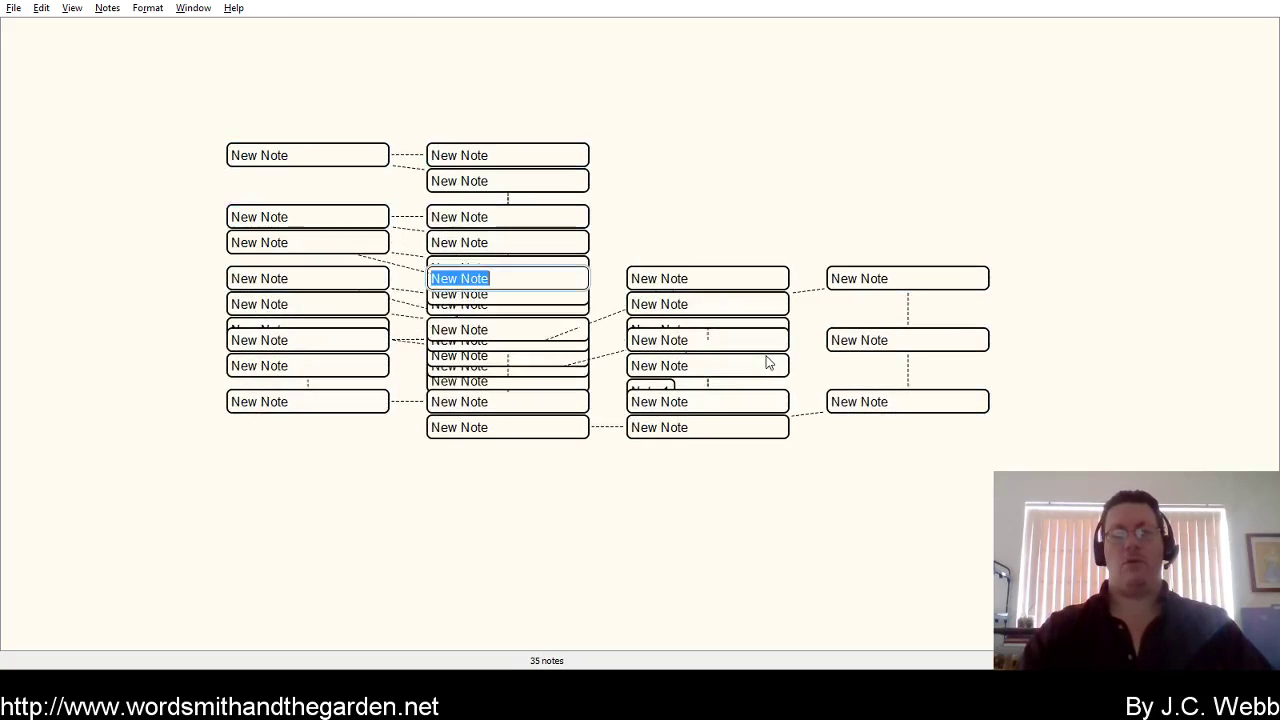
pyautogui.hotkey('ctrl', 'alt', 'Right')
pyautogui.hotkey('ctrl', 'alt', 'Up')
pyautogui.hotkey('ctrl', 'alt', 'Left')
pyautogui.hotkey('ctrl', 'alt', 'Up')
pyautogui.hotkey('ctrl', 'alt', 'Up')
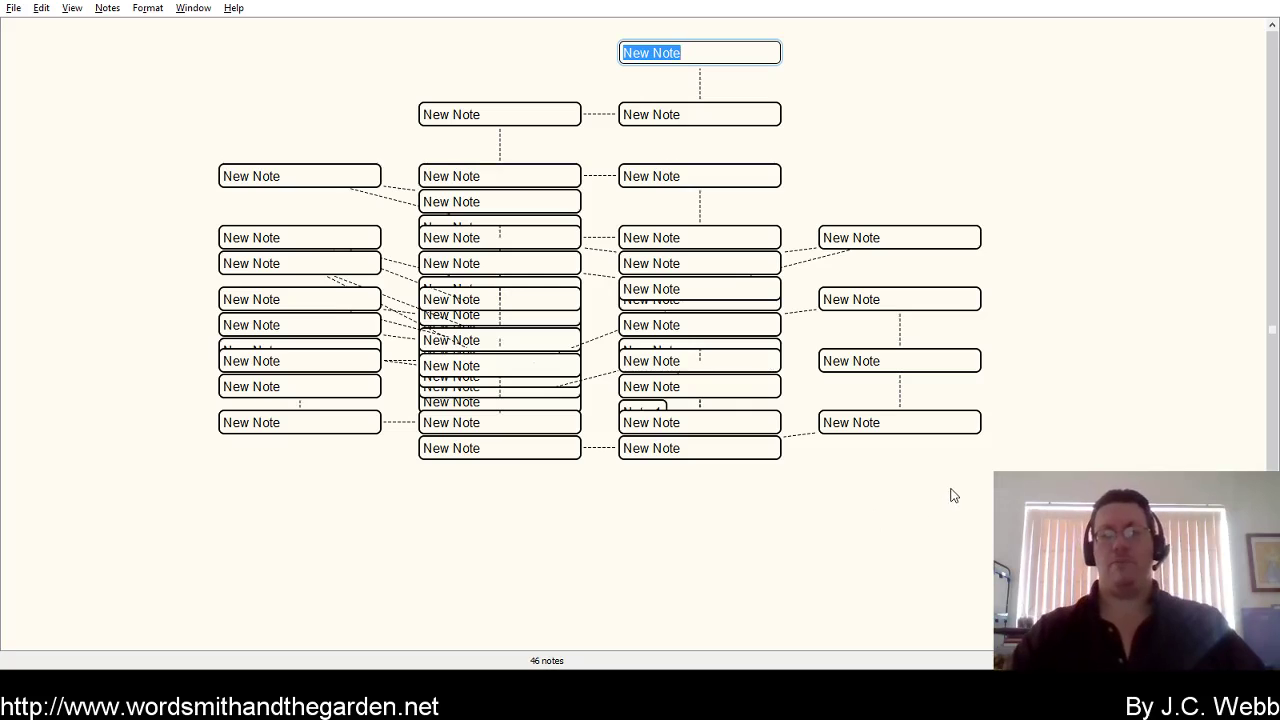
pyautogui.moveTo(986, 556); pyautogui.dragTo(172, 62)
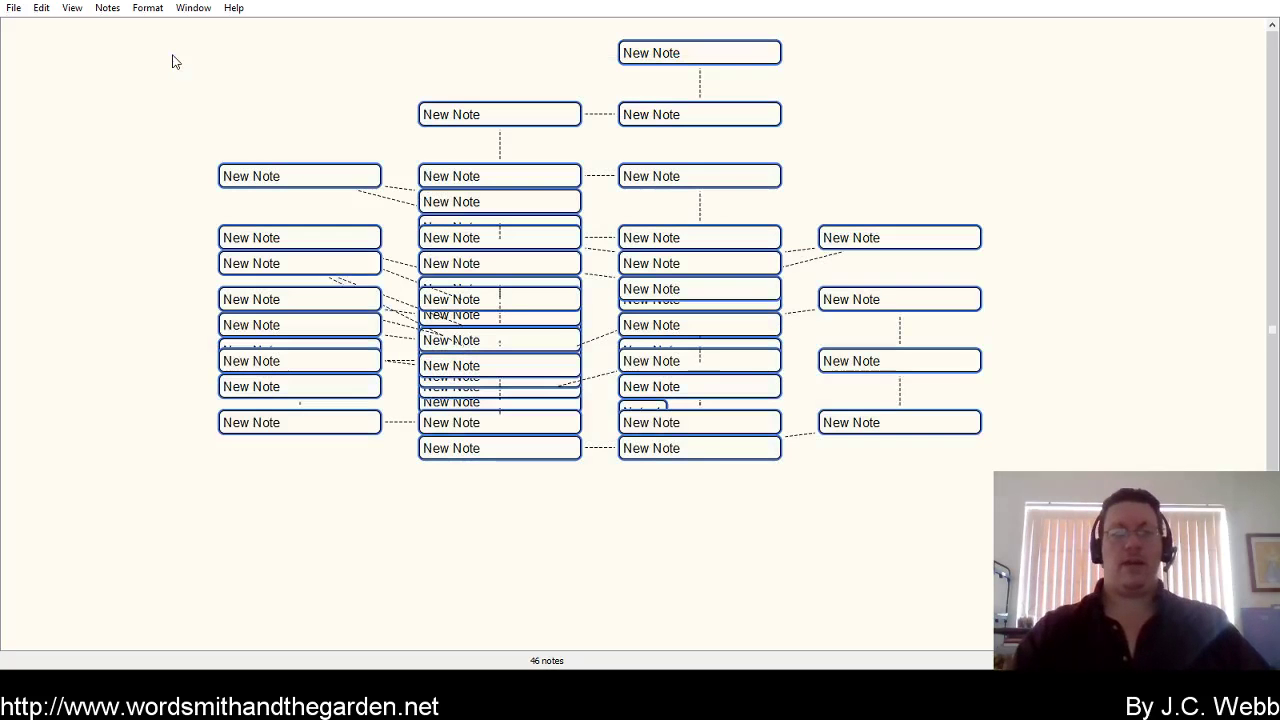
# Clear the board and add a single note named 'Ending'
pyautogui.press('Delete')
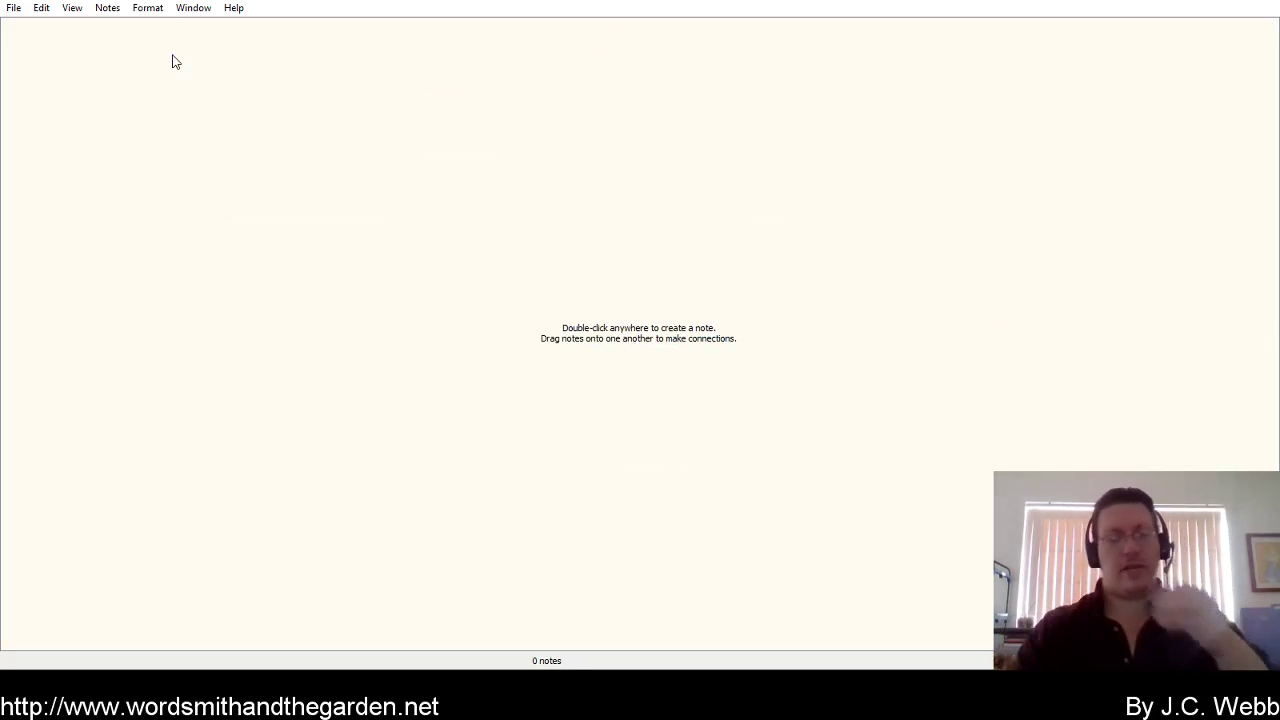
pyautogui.doubleClick(622, 328)
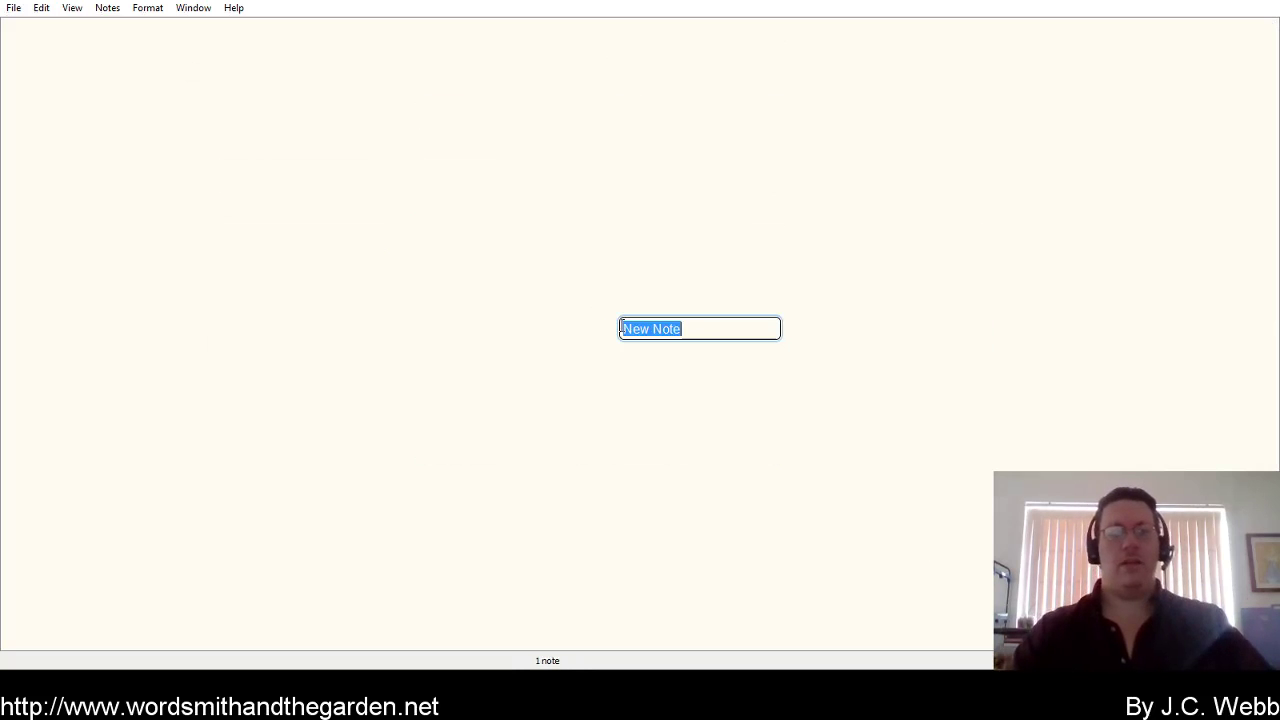
pyautogui.write('Note 1')
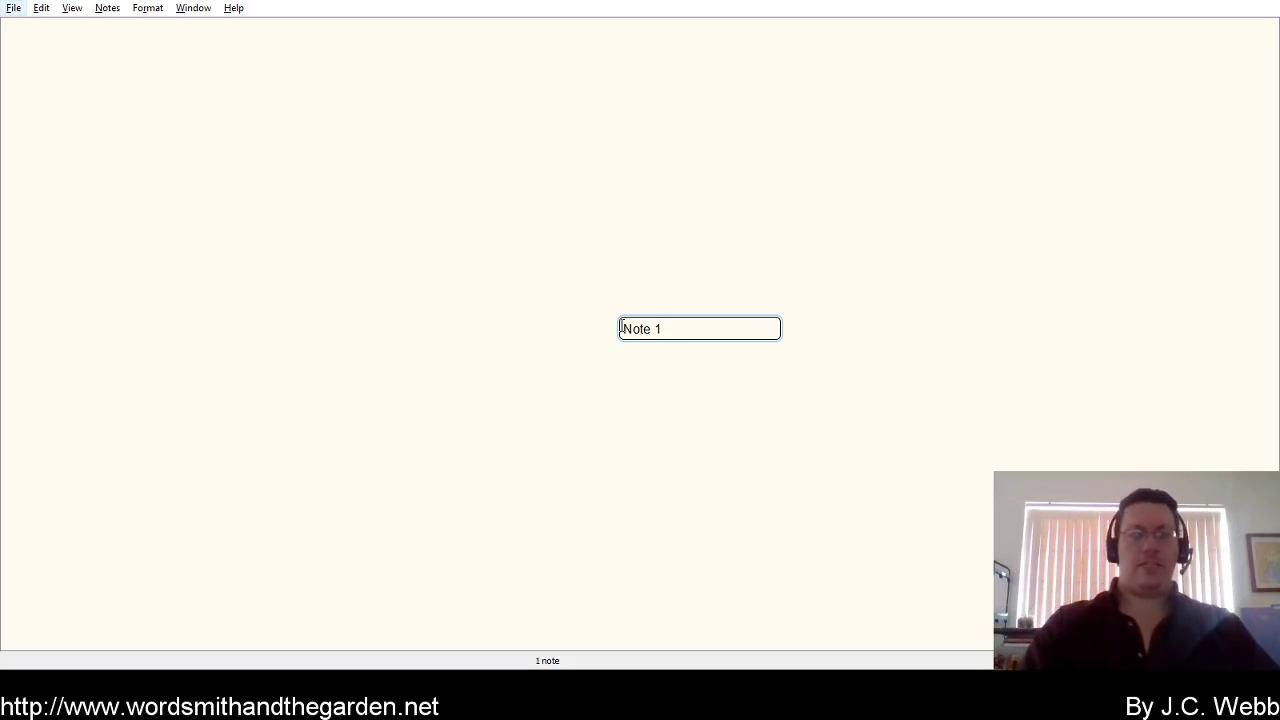
pyautogui.doubleClick(686, 330)
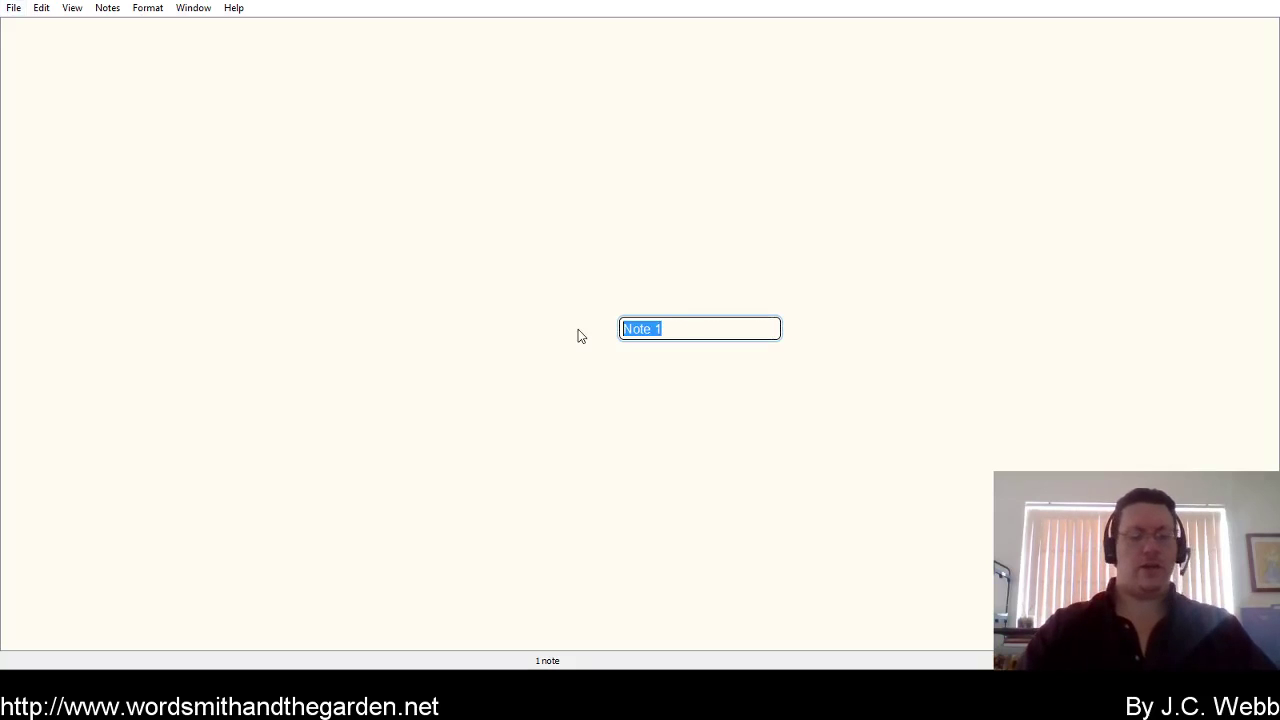
pyautogui.write('Ending')
pyautogui.press('Return')
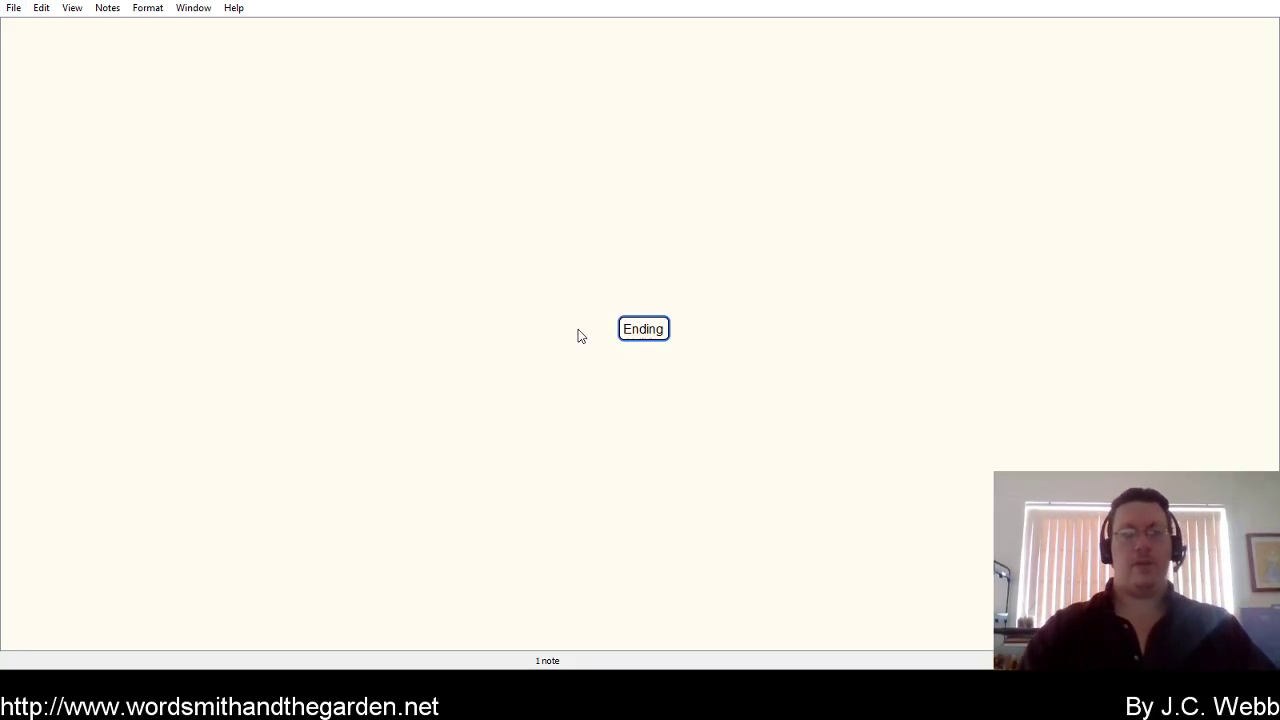
# Add a linked 'Beginning' note above Ending, spread them apart, and insert 'Middle' between
pyautogui.hotkey('ctrl', 'Return')
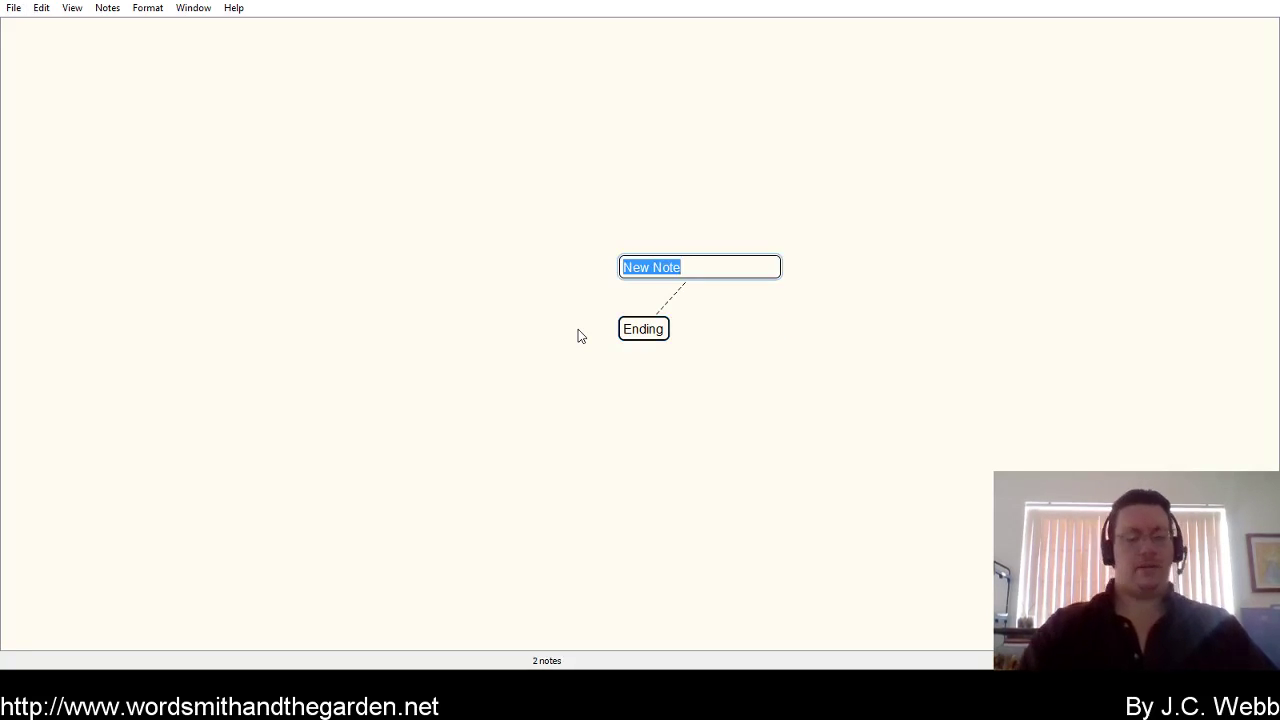
pyautogui.write('Beginning')
pyautogui.press('Return')
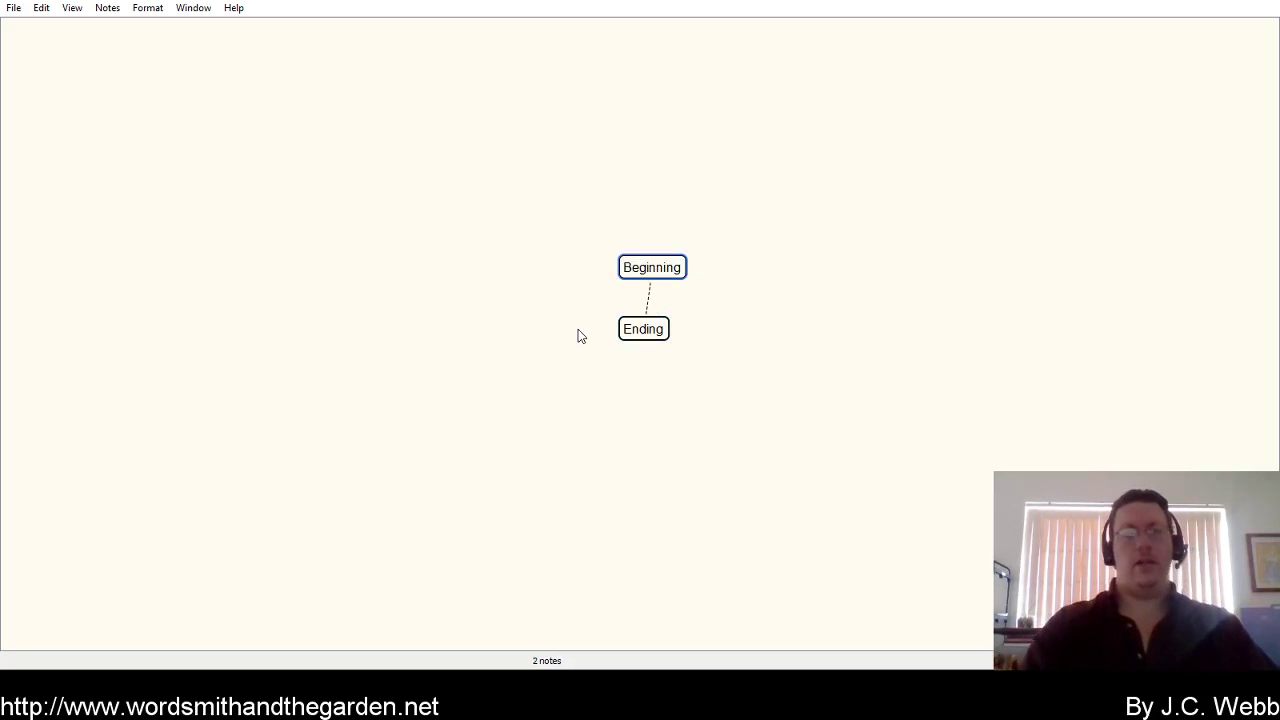
pyautogui.moveTo(643, 329)
pyautogui.mouseDown()
pyautogui.moveTo(605, 466)
pyautogui.moveTo(655, 550)
pyautogui.mouseUp()
pyautogui.moveTo(648, 262)
pyautogui.mouseDown()
pyautogui.moveTo(613, 92)
pyautogui.moveTo(638, 91)
pyautogui.mouseUp()
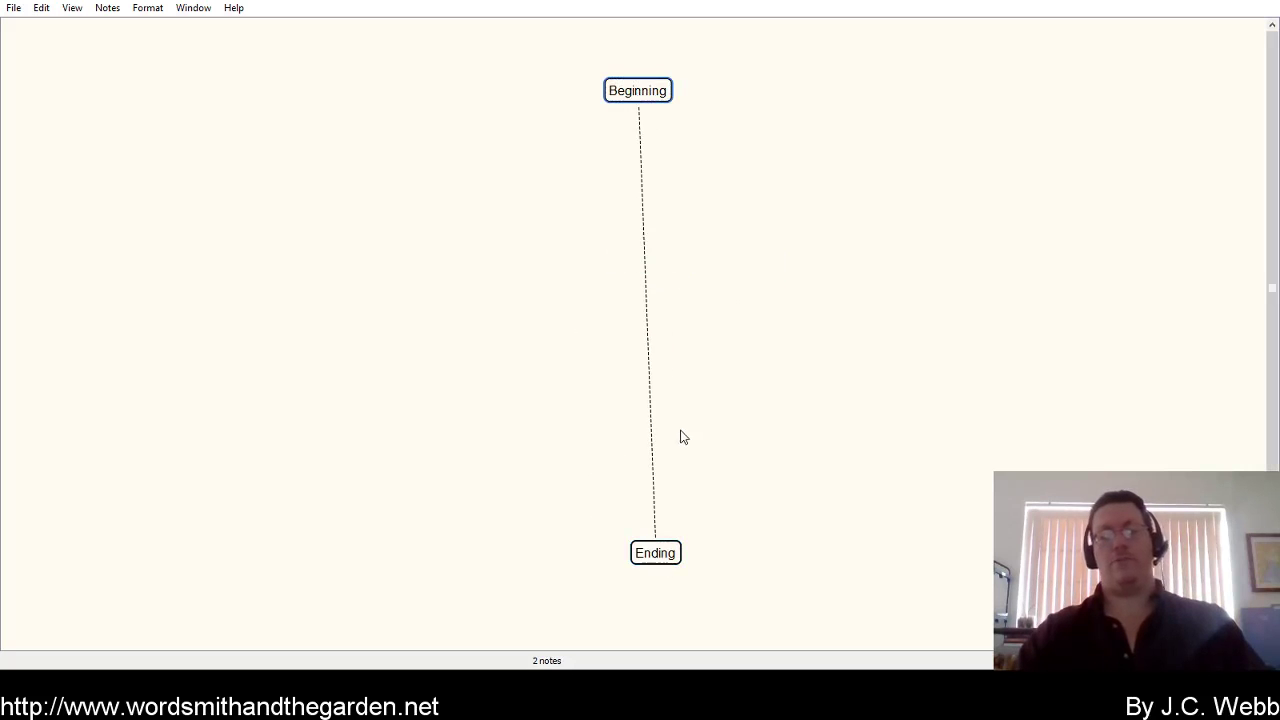
pyautogui.doubleClick(647, 329)
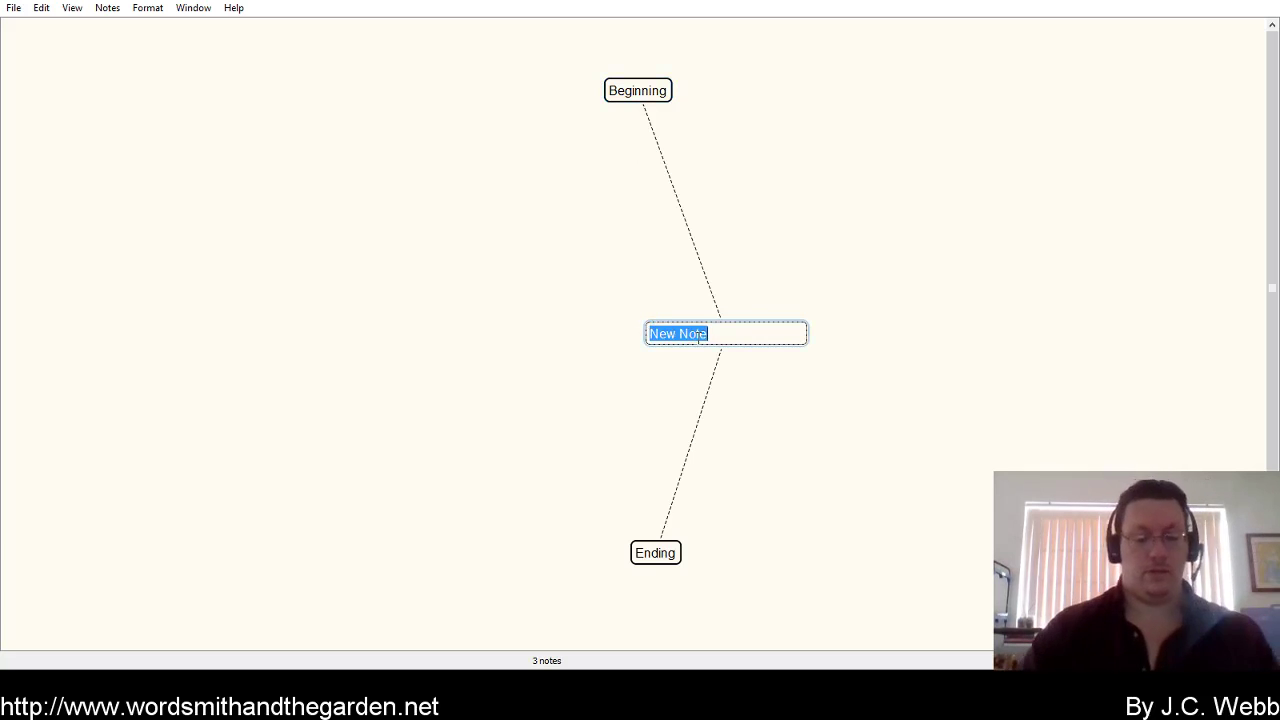
pyautogui.write('Middle')
pyautogui.press('Escape')
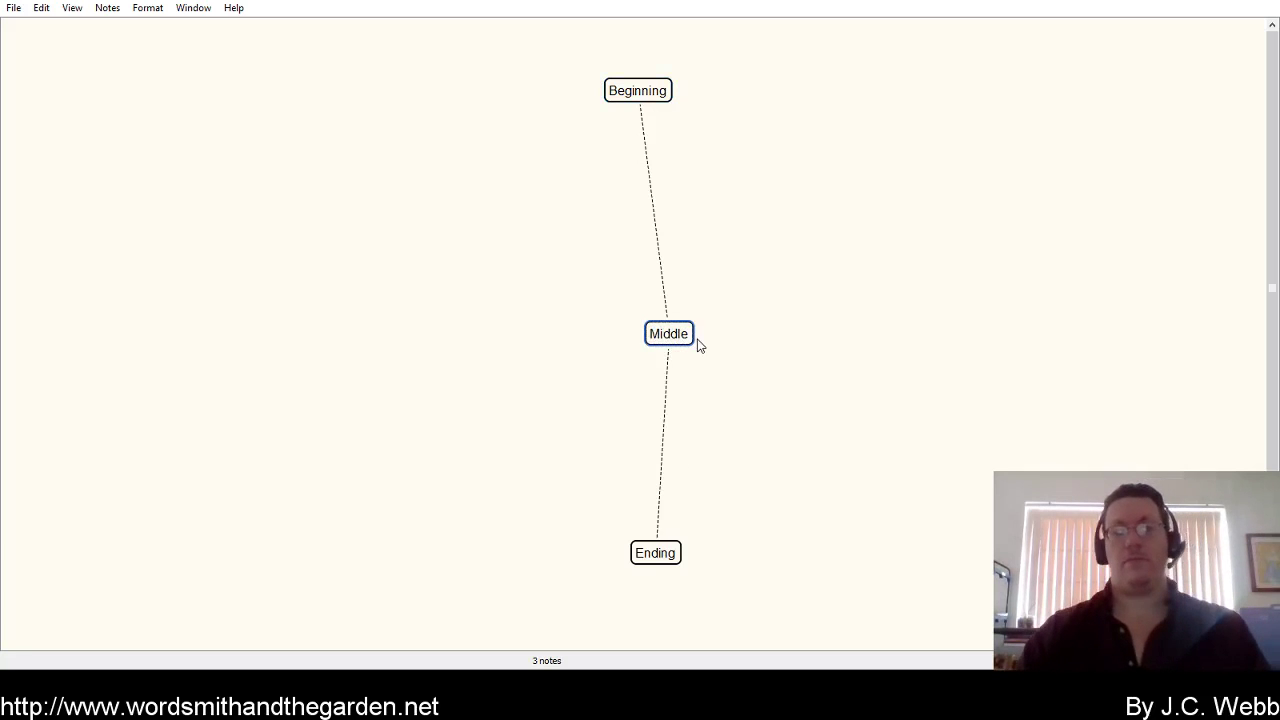
# Insert 'Plot turn' and 'Pinch' notes on the connector between Beginning and Middle
pyautogui.click(645, 167)
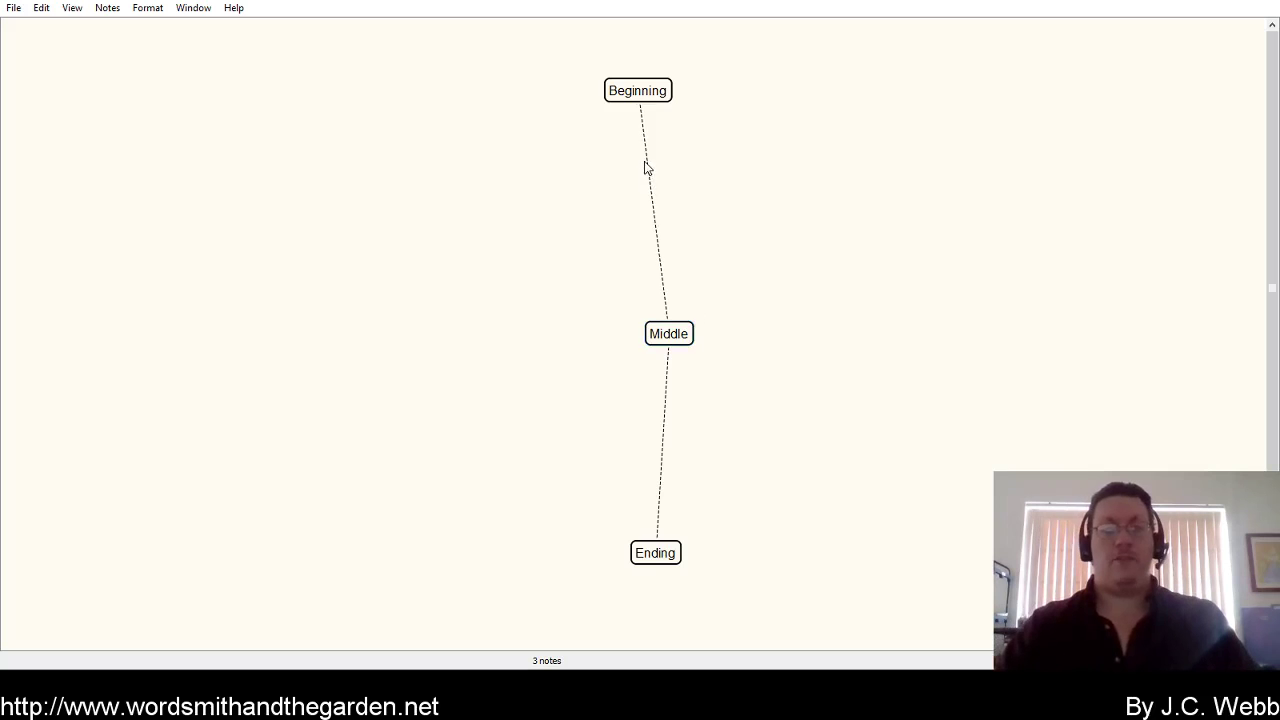
pyautogui.doubleClick(645, 162)
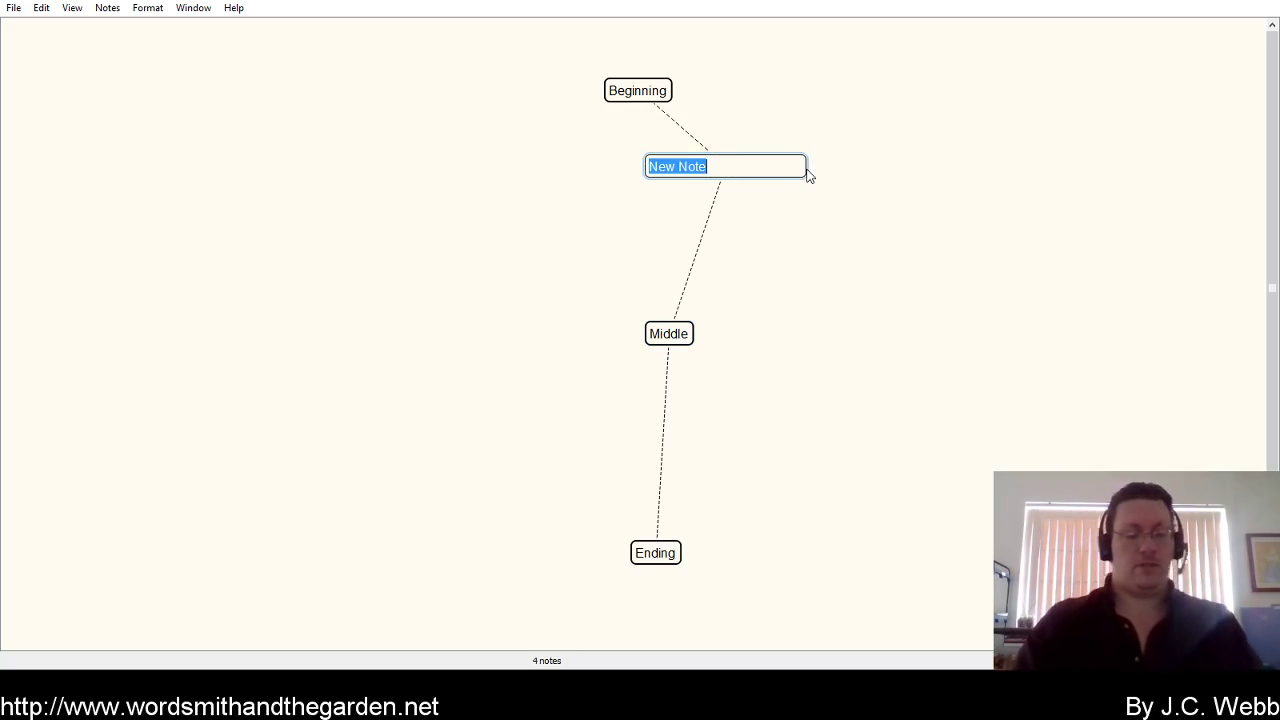
pyautogui.write('Plot turn')
pyautogui.press('Return')
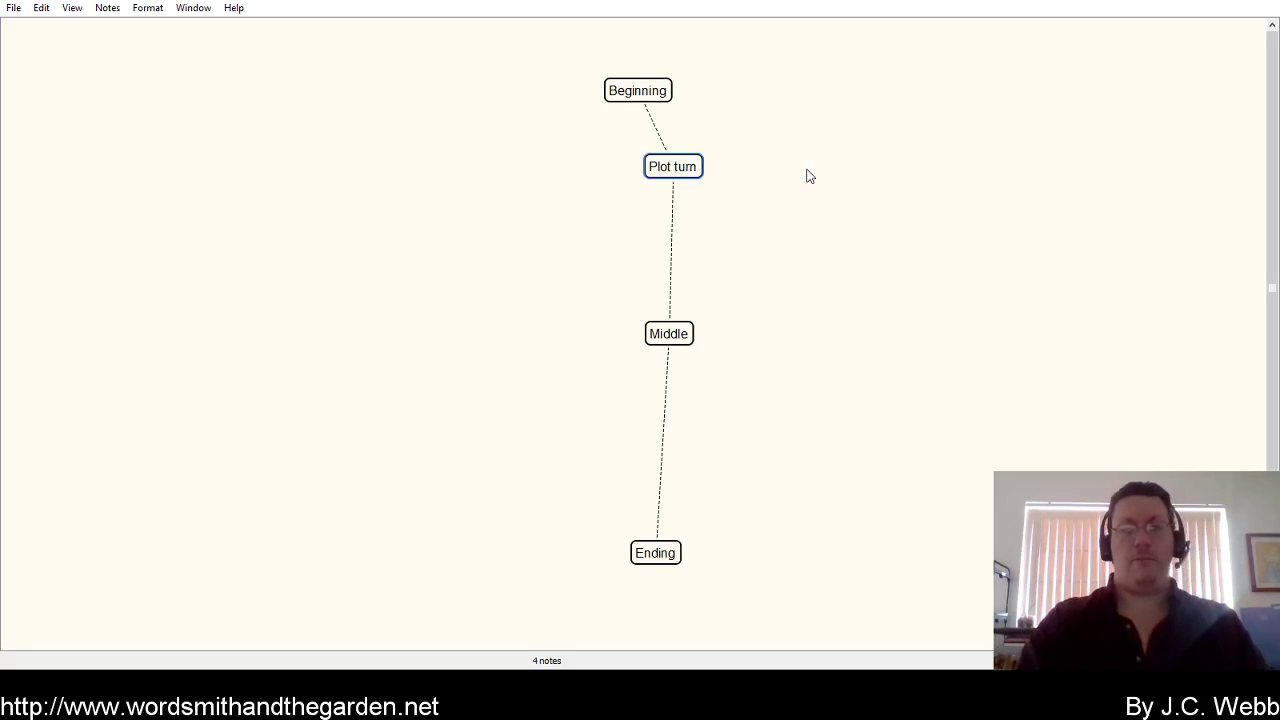
pyautogui.doubleClick(672, 250)
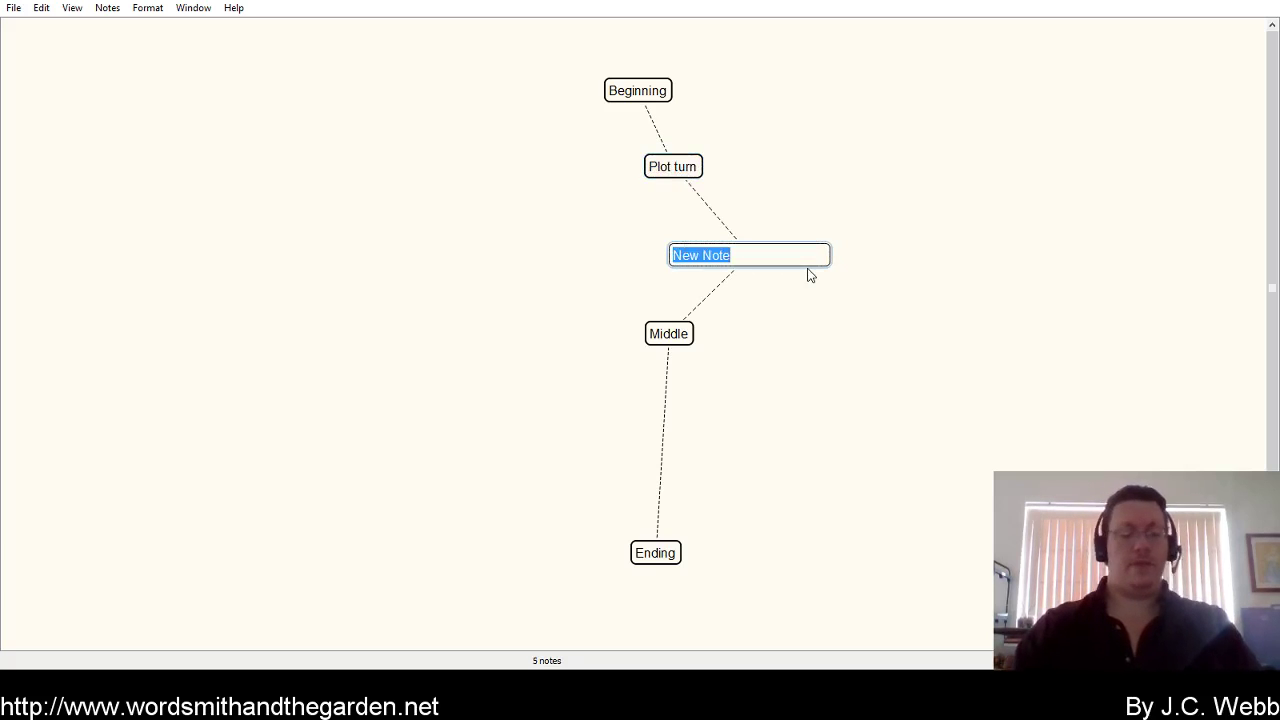
pyautogui.write('Pint')
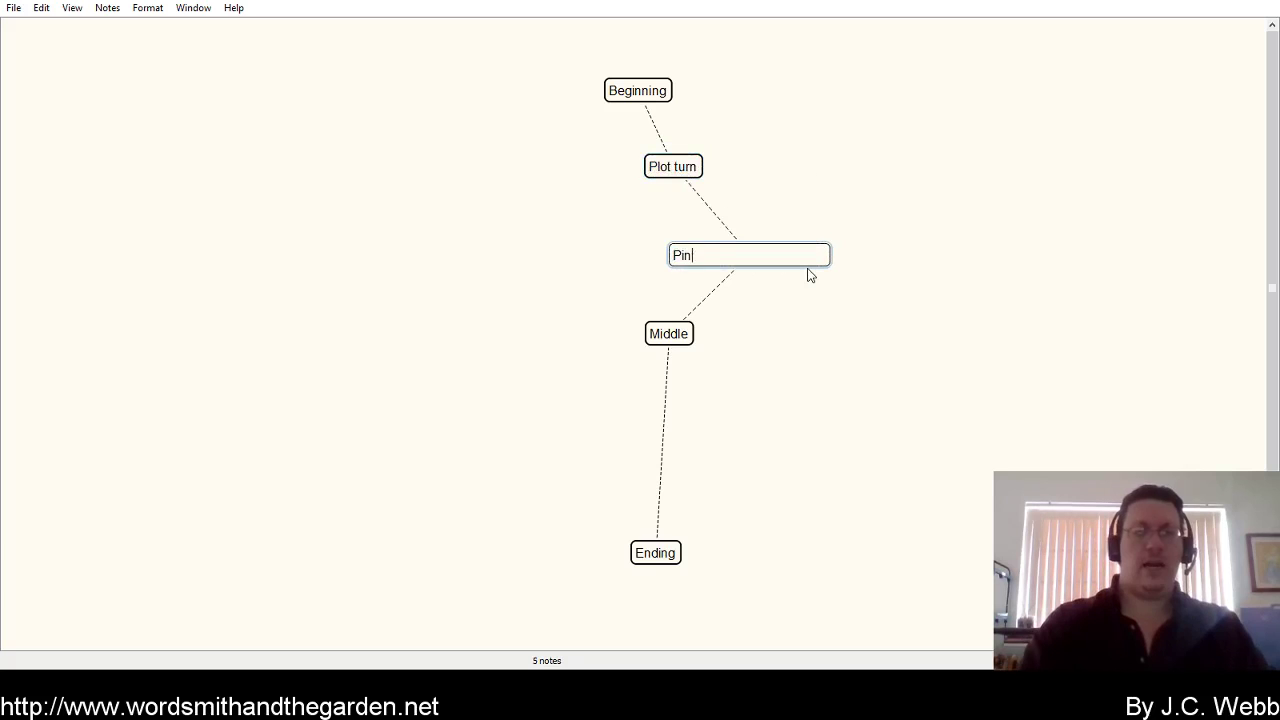
pyautogui.press('Return')
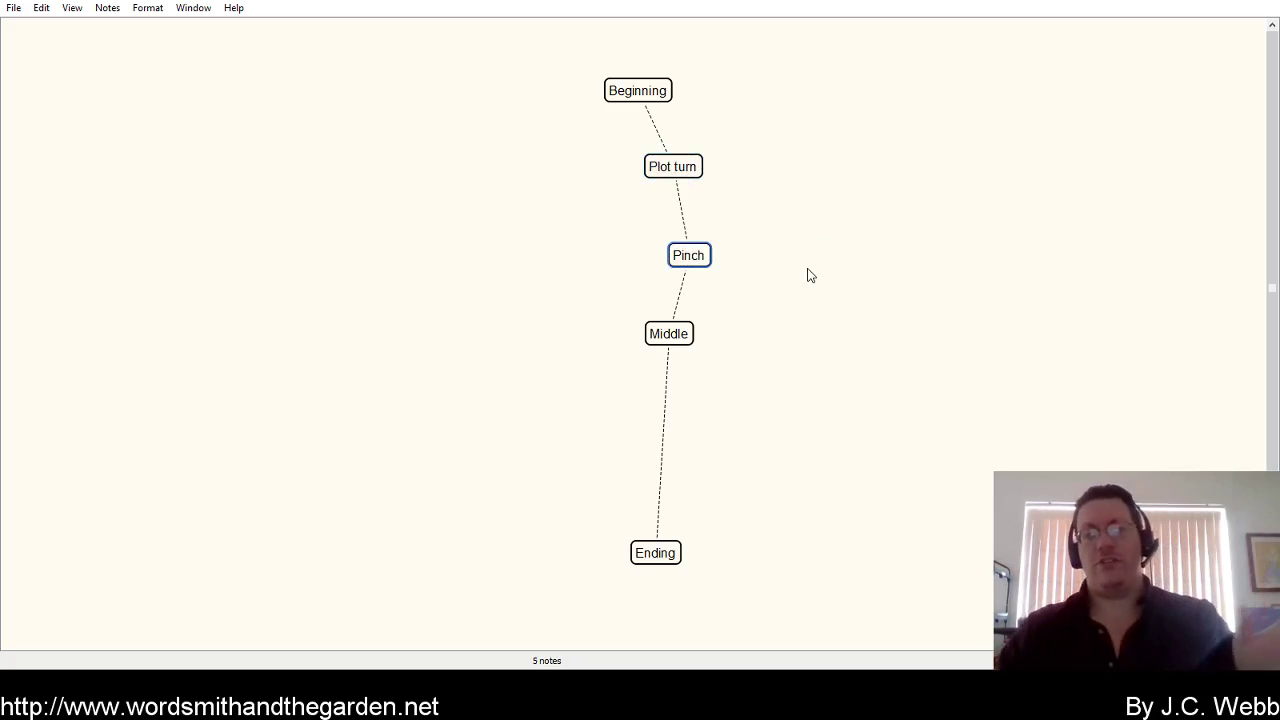
# Insert 'Pinch 2' and 'Plot turn 2' notes between Middle and Ending
pyautogui.doubleClick(667, 418)
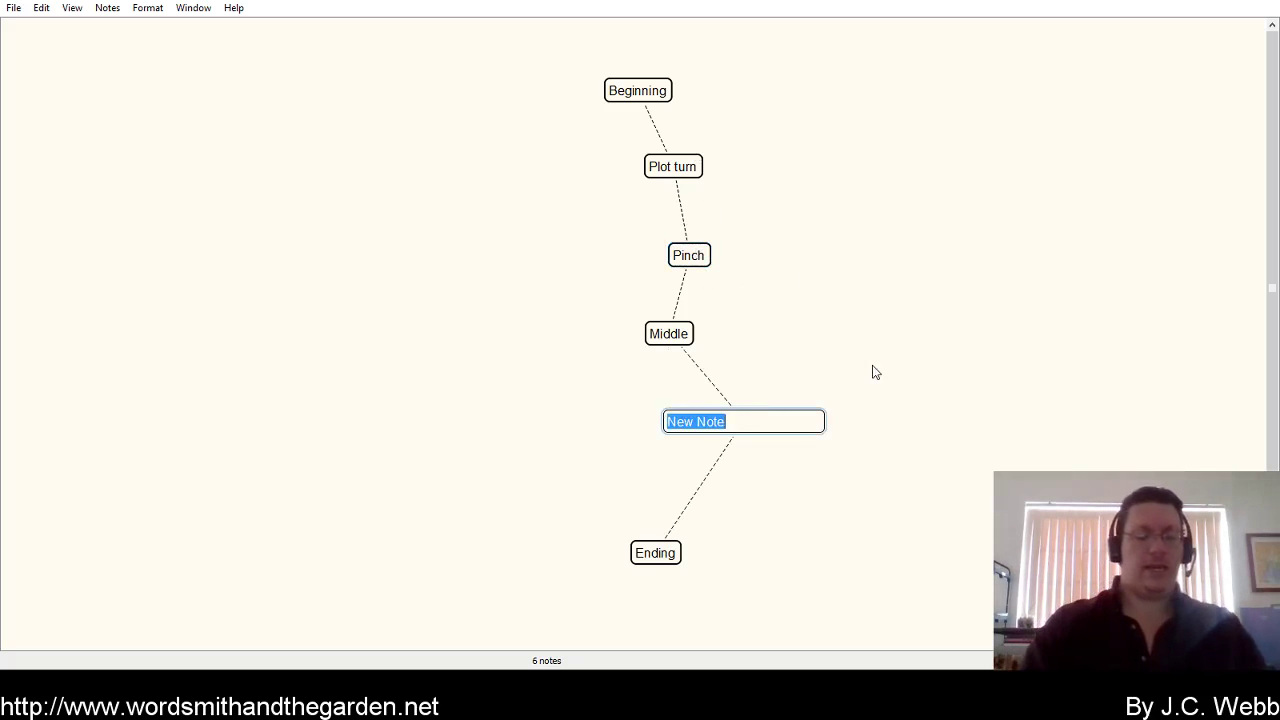
pyautogui.write('Pinch 2')
pyautogui.press('Return')
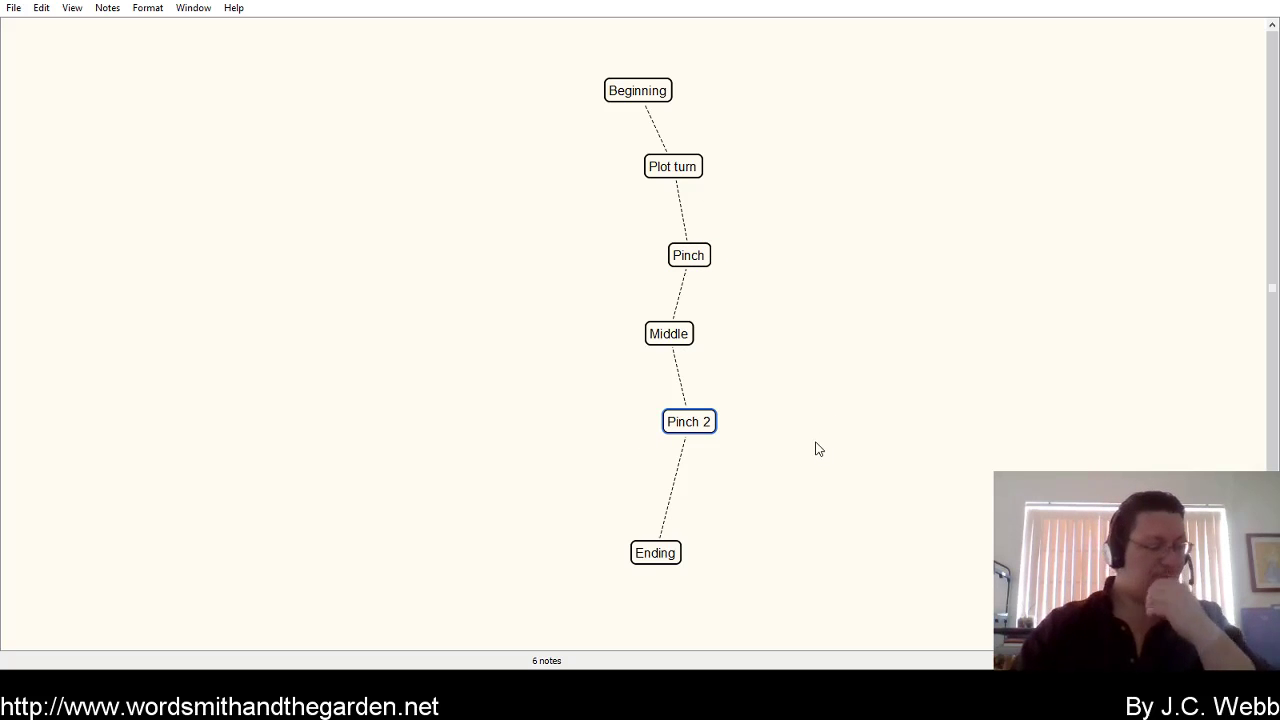
pyautogui.doubleClick(666, 503)
pyautogui.write('Plot turn ')
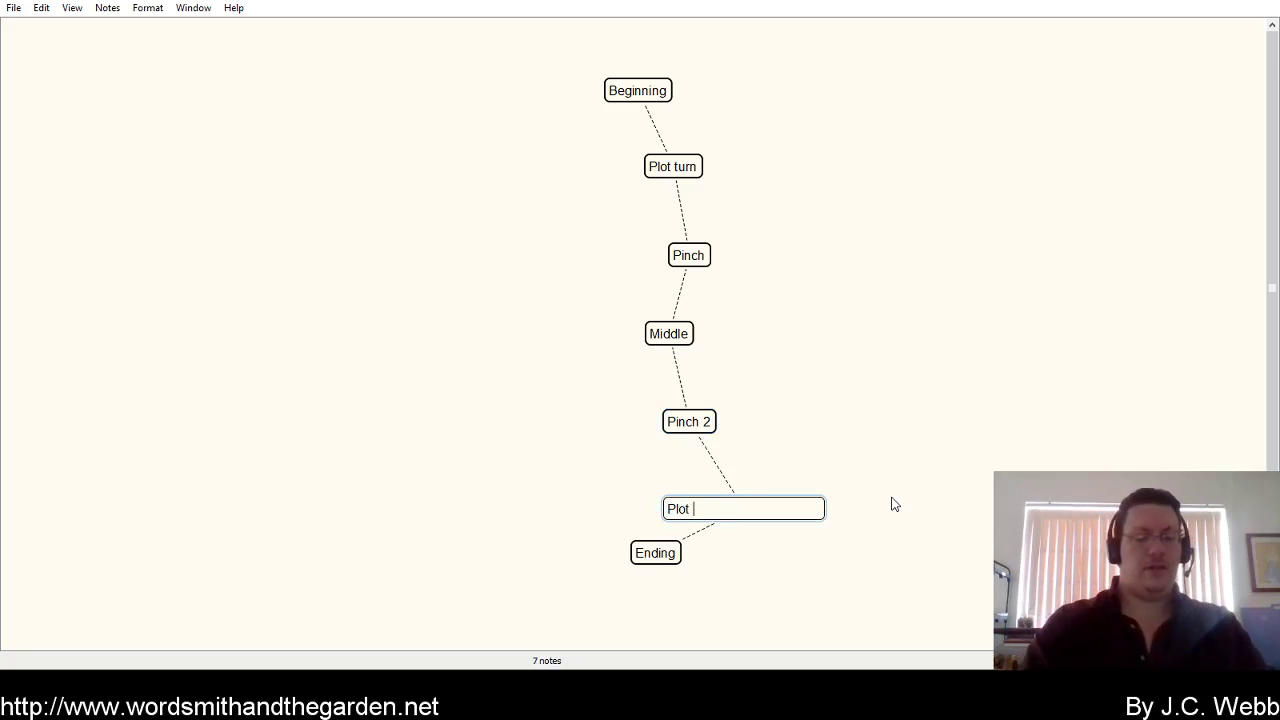
pyautogui.write('2')
pyautogui.press('Return')
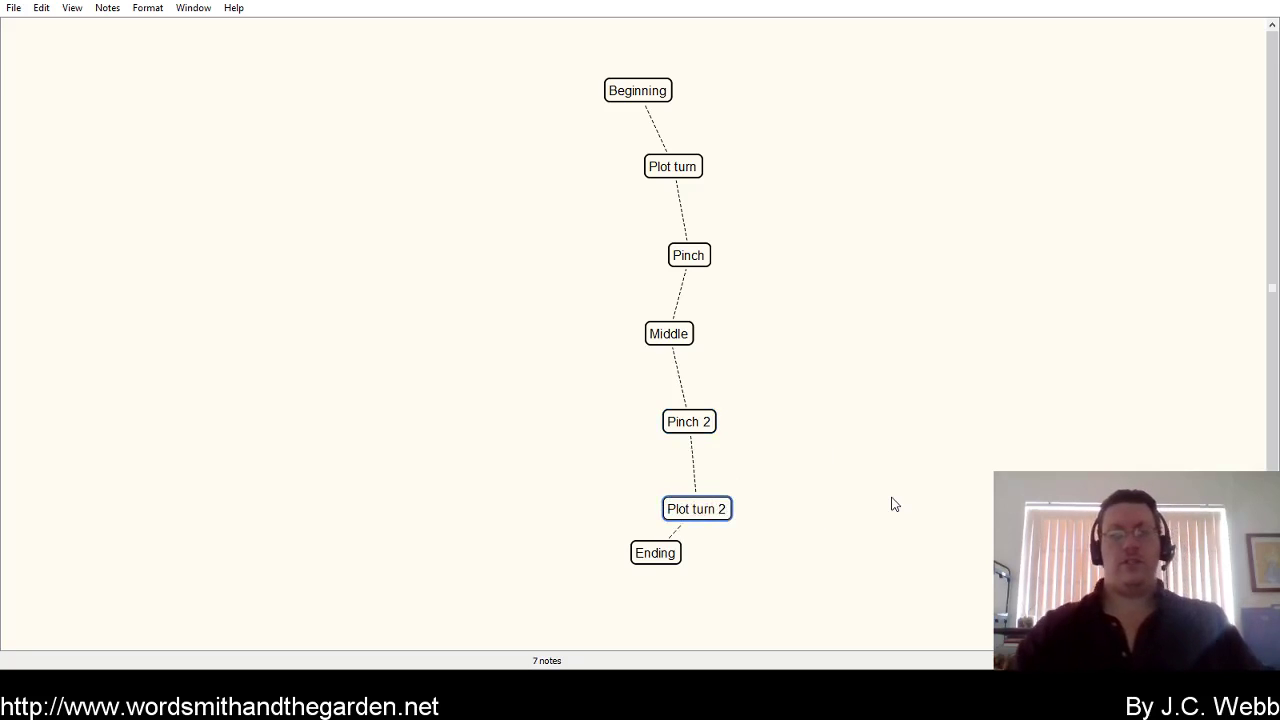
# Move Ending lower, then shift the whole seven-note chain to the left
pyautogui.moveTo(665, 561); pyautogui.dragTo(692, 592)
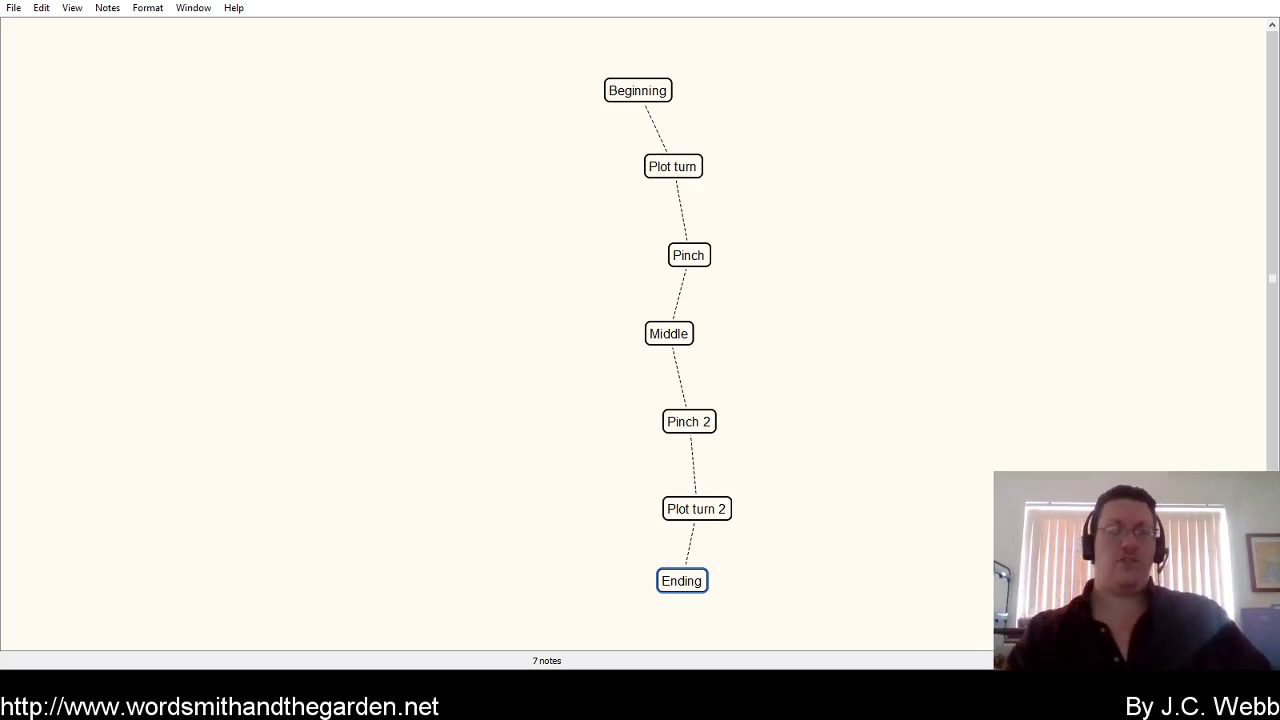
pyautogui.moveTo(555, 80)
pyautogui.mouseDown()
pyautogui.moveTo(854, 569)
pyautogui.moveTo(828, 558)
pyautogui.mouseUp()
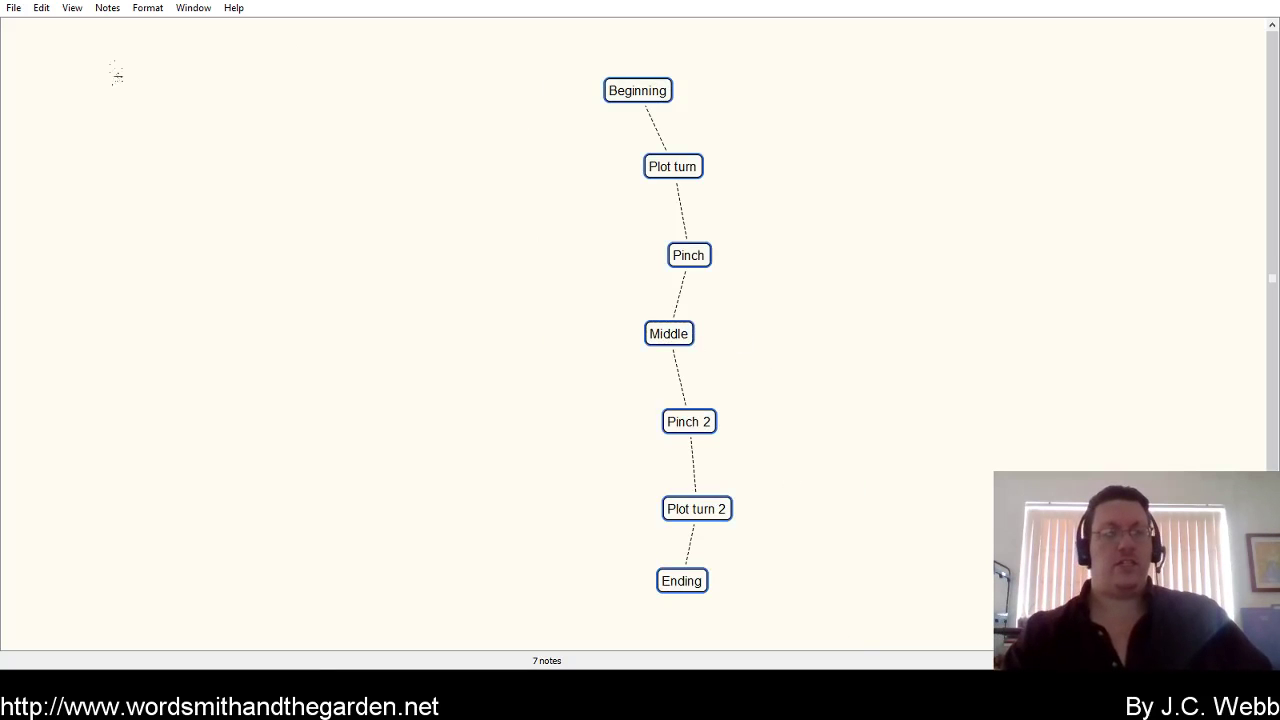
pyautogui.moveTo(117, 75); pyautogui.dragTo(117, 75)
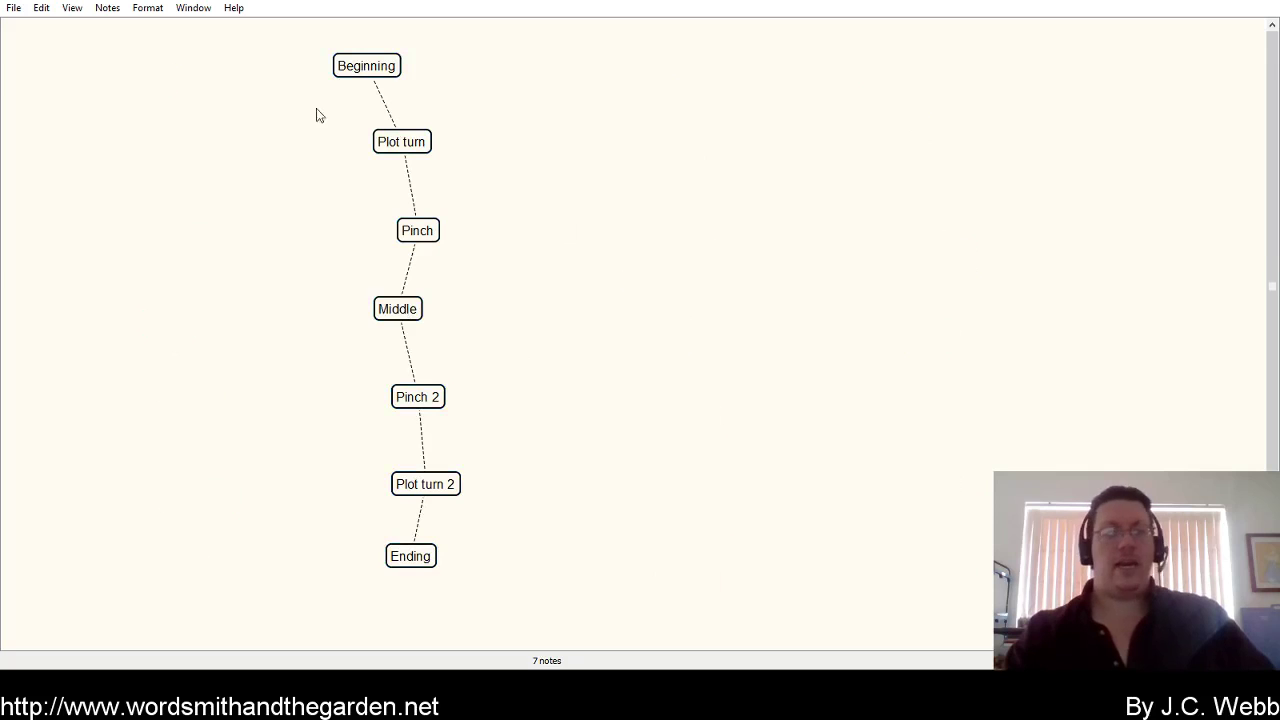
# Add a background shape via Notes > New Background Shape around Beginning, Plot turn, Pinch and Middle
pyautogui.click(100, 8)
pyautogui.click(155, 50)
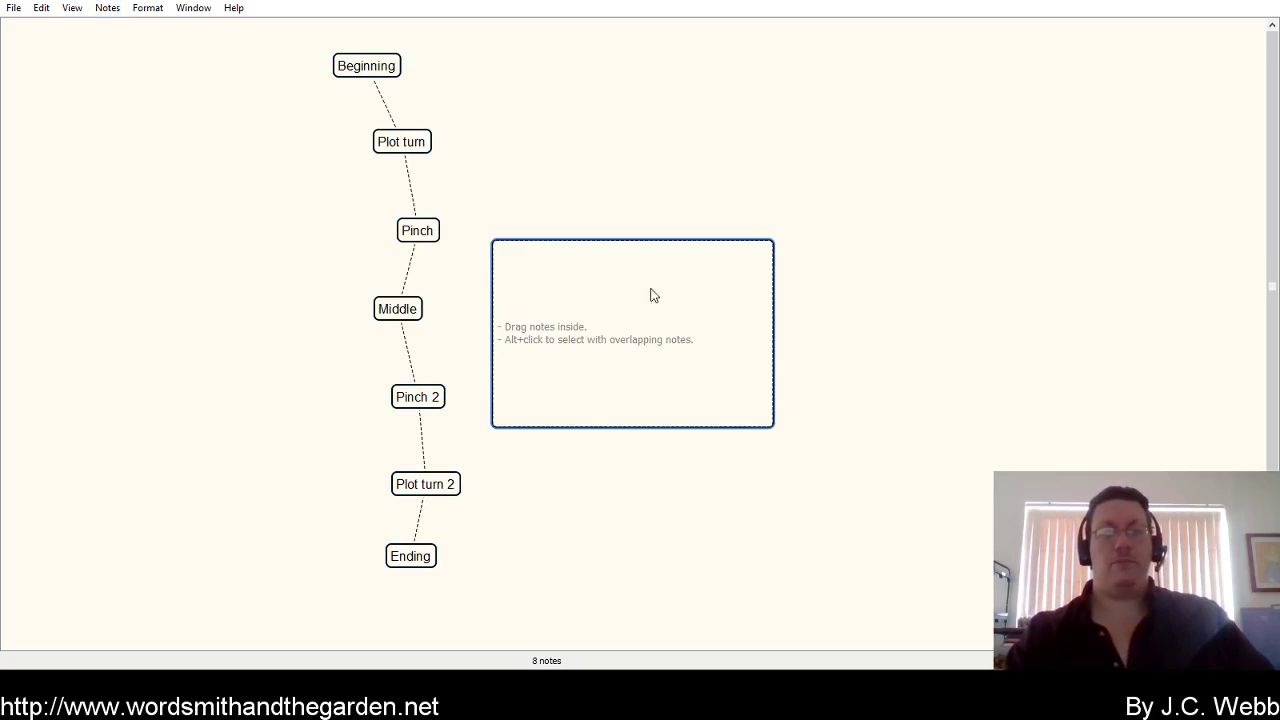
pyautogui.click(257, 68)
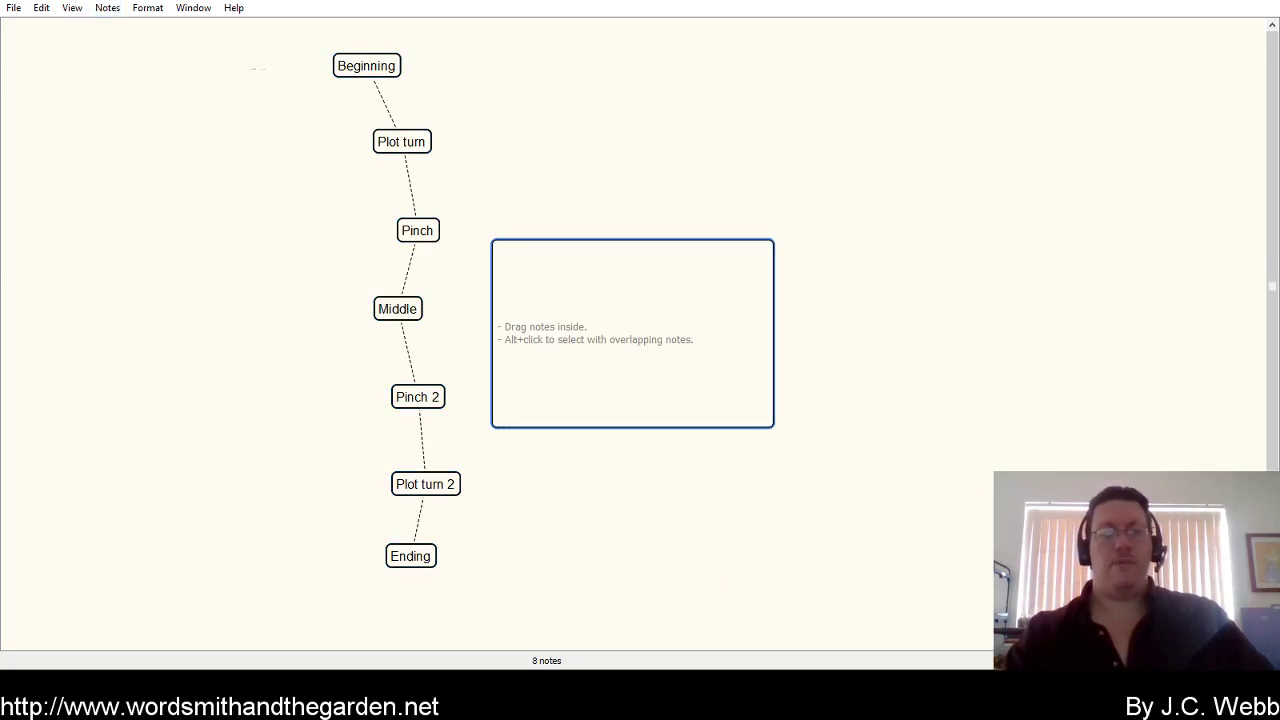
pyautogui.moveTo(733, 416)
pyautogui.mouseDown()
pyautogui.moveTo(493, 216)
pyautogui.moveTo(510, 329)
pyautogui.mouseUp()
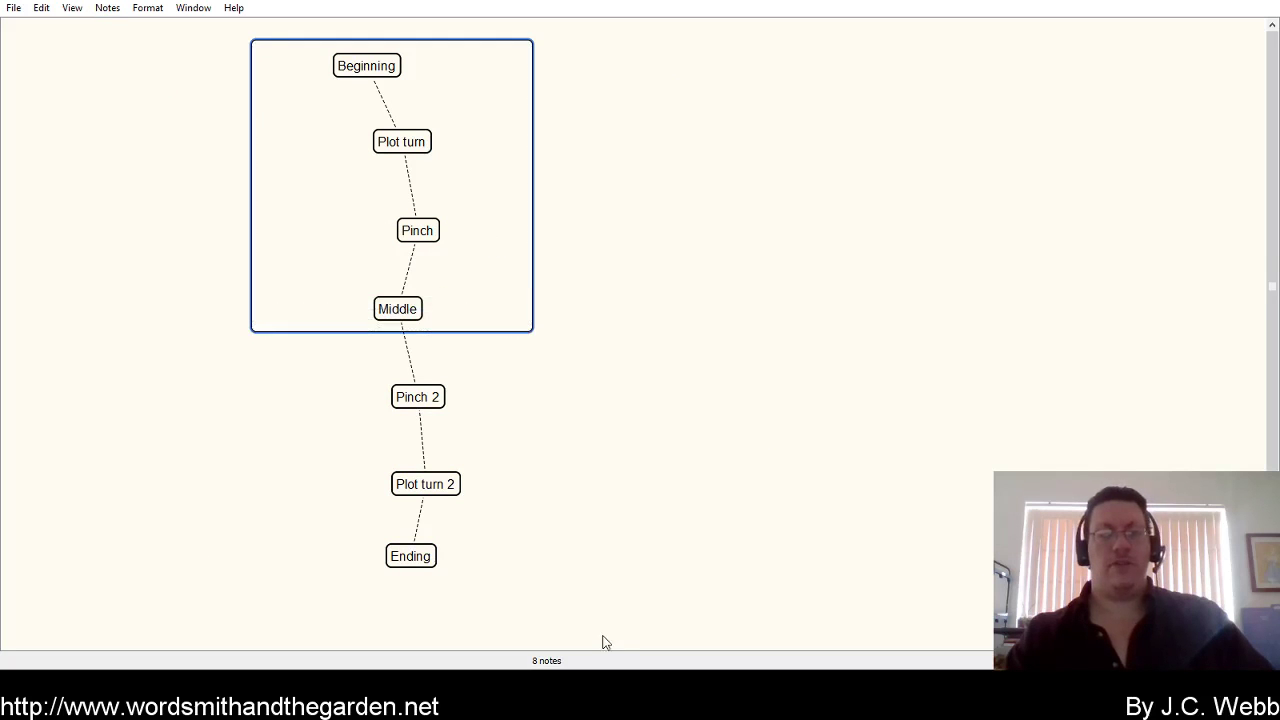
pyautogui.moveTo(491, 186)
pyautogui.mouseDown()
pyautogui.moveTo(1014, 210)
pyautogui.moveTo(327, 183)
pyautogui.moveTo(1083, 220)
pyautogui.mouseUp()
pyautogui.moveTo(924, 210); pyautogui.dragTo(156, 189)
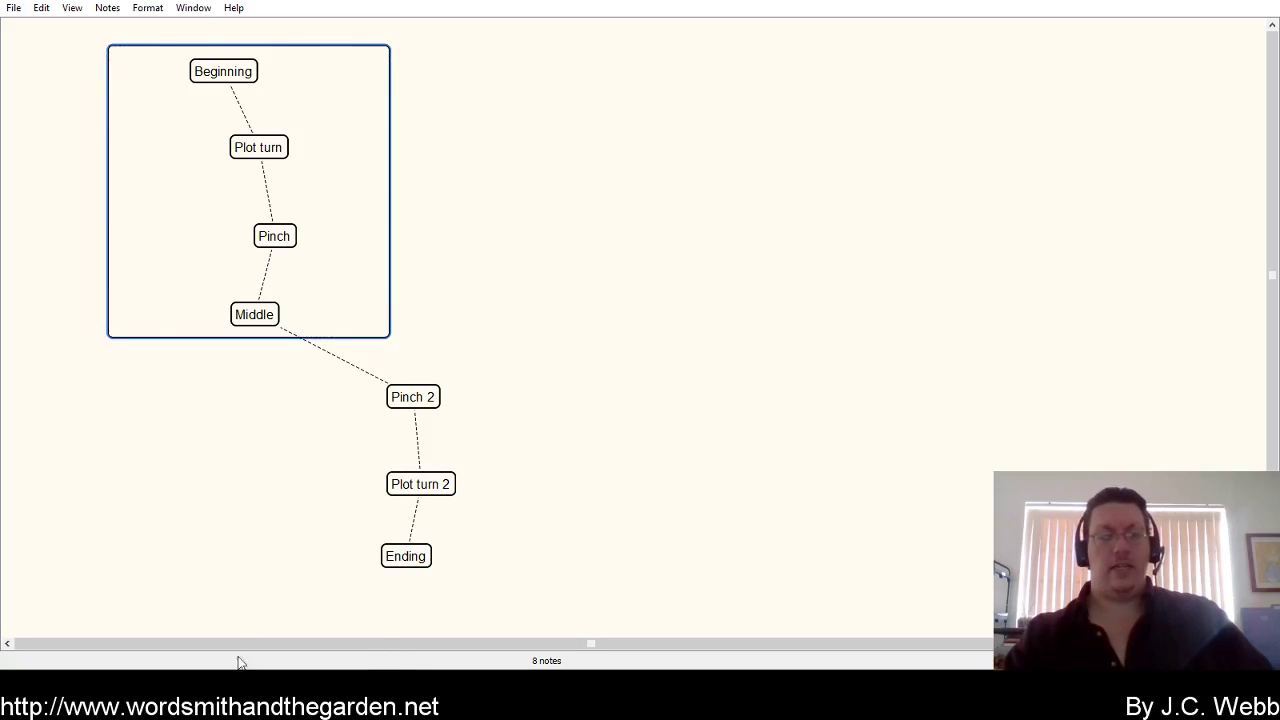
# Reposition the background shape around the first four notes and stretch it down past Ending
pyautogui.moveTo(134, 234); pyautogui.dragTo(677, 244)
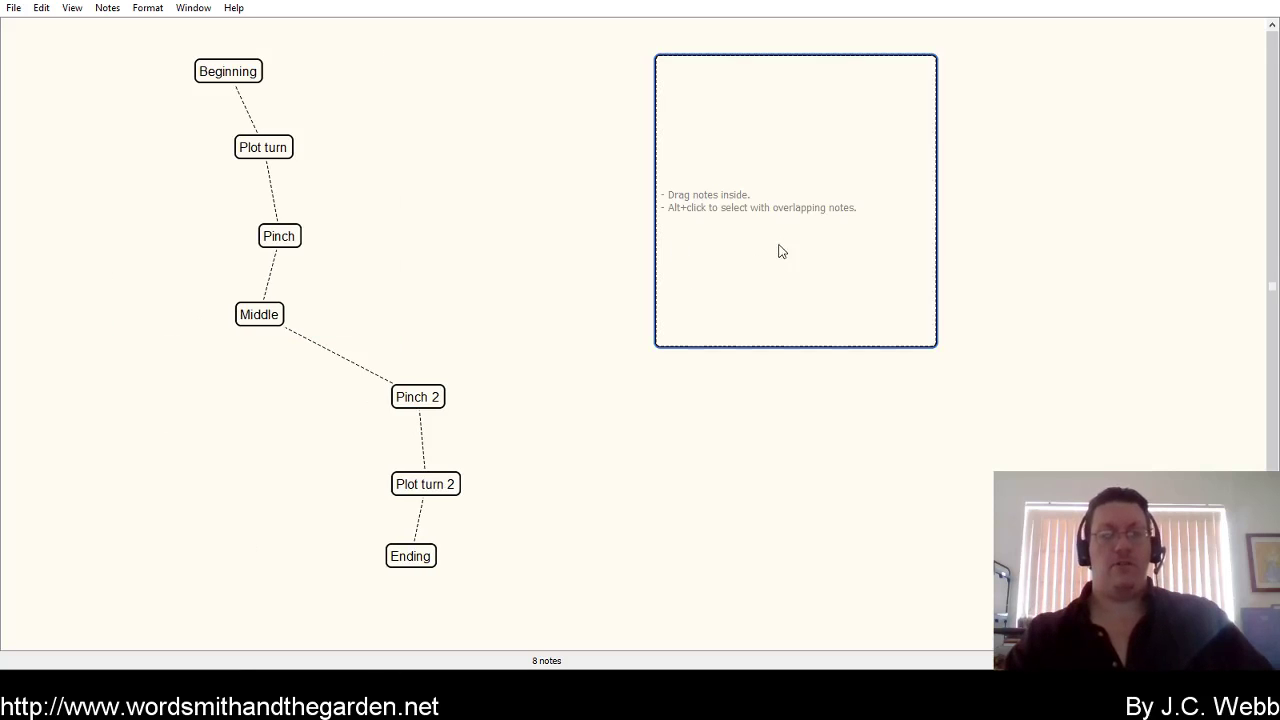
pyautogui.moveTo(782, 252); pyautogui.dragTo(238, 252)
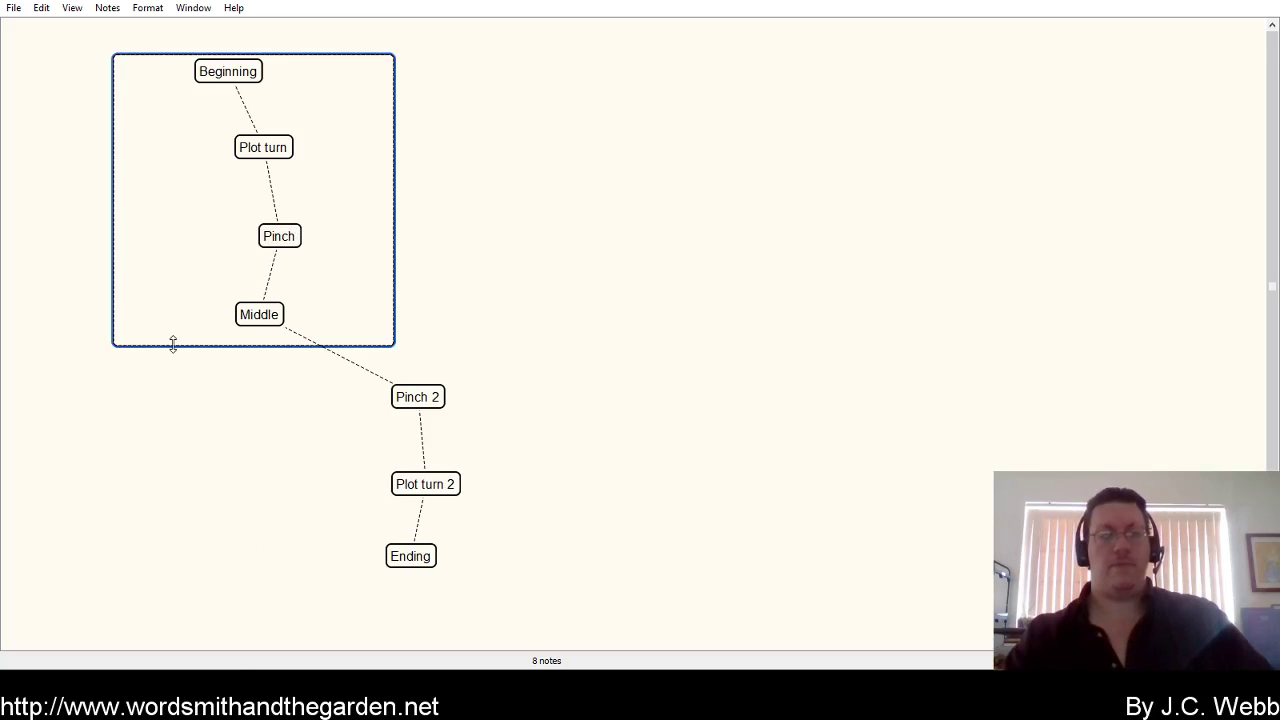
pyautogui.moveTo(173, 344); pyautogui.dragTo(171, 599)
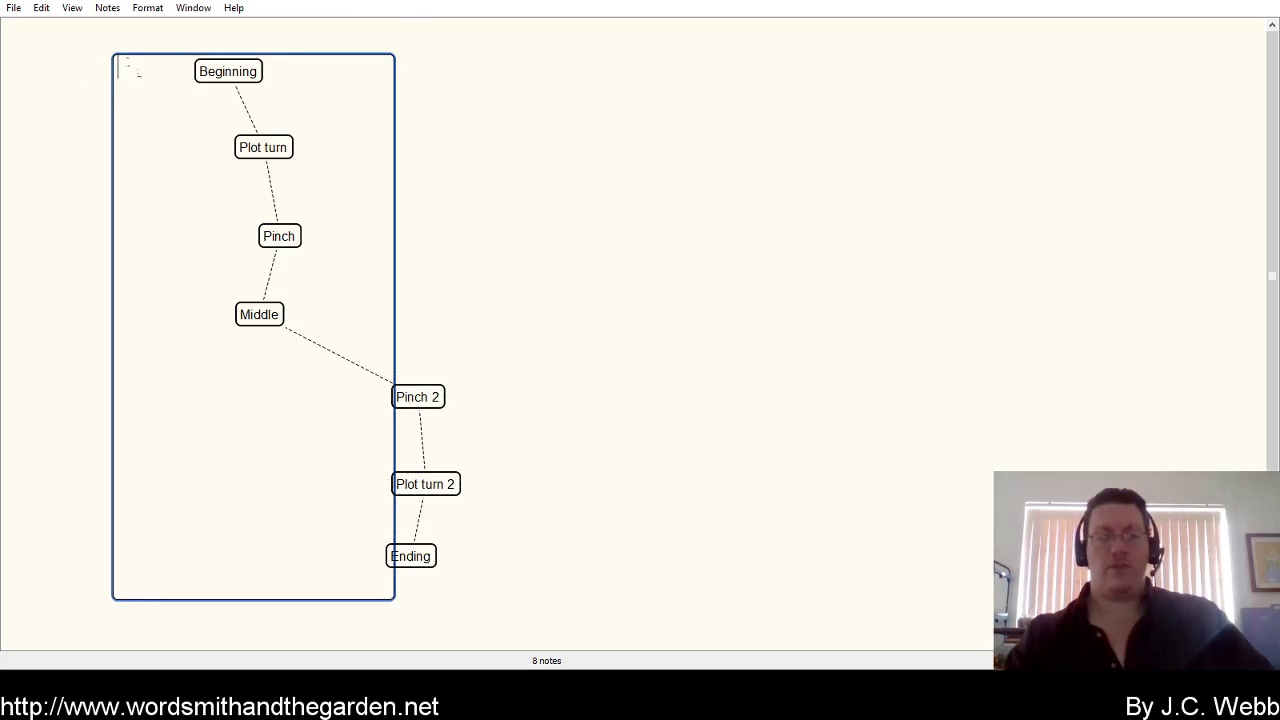
# Move Pinch 2, Plot turn 2 and Ending inside the shape, then shift the group right
pyautogui.moveTo(465, 323); pyautogui.dragTo(420, 603)
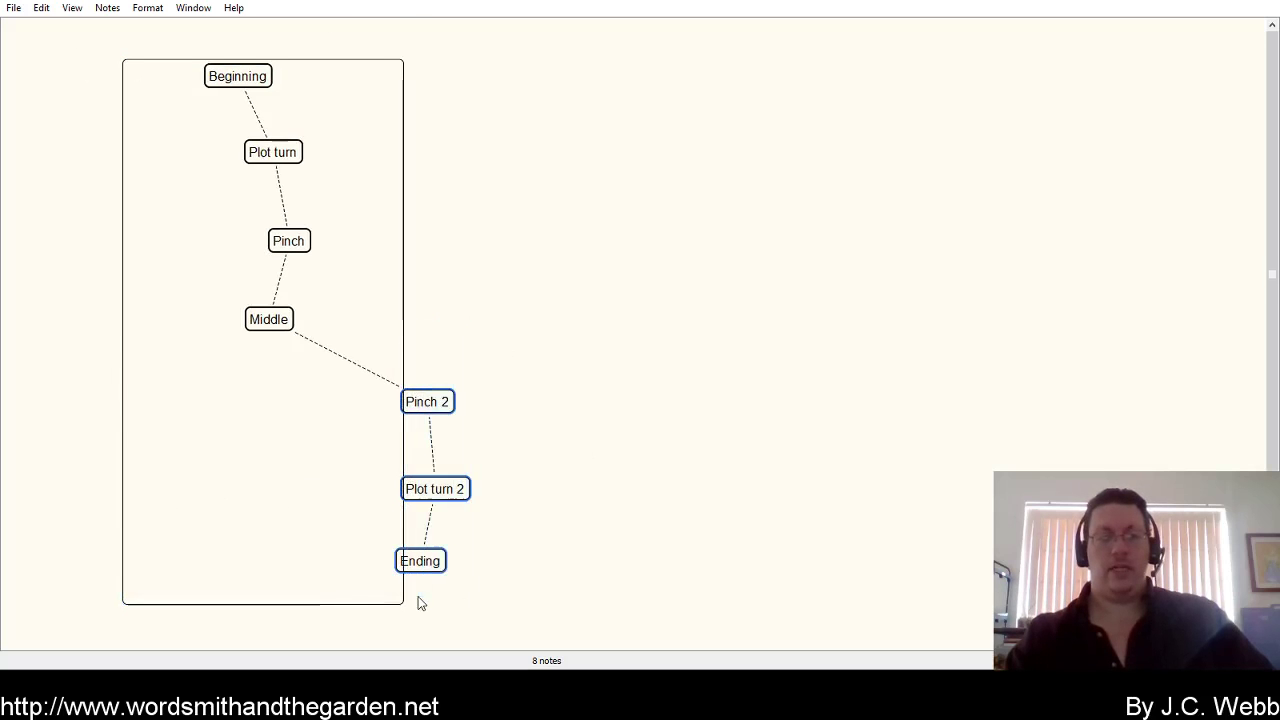
pyautogui.moveTo(459, 499); pyautogui.dragTo(511, 499)
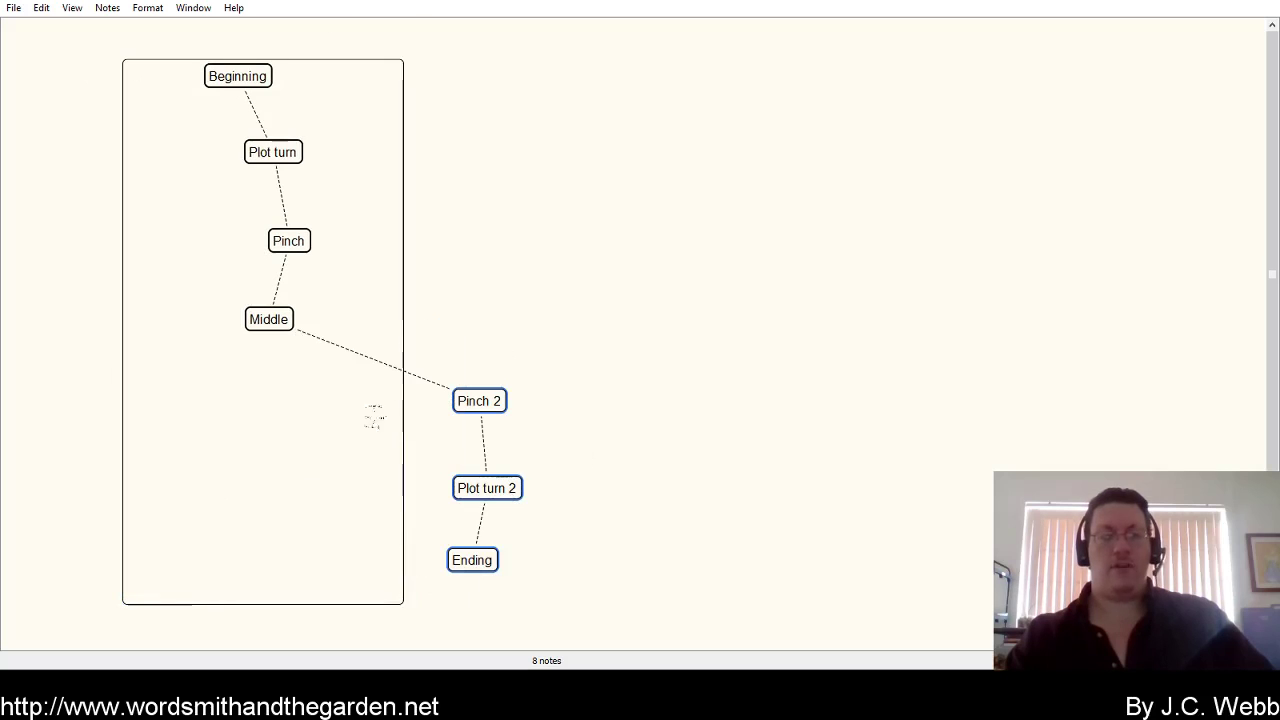
pyautogui.moveTo(260, 401); pyautogui.dragTo(262, 403)
pyautogui.moveTo(343, 363)
pyautogui.mouseDown()
pyautogui.moveTo(775, 342)
pyautogui.moveTo(364, 367)
pyautogui.moveTo(659, 310)
pyautogui.moveTo(500, 367)
pyautogui.mouseUp()
pyautogui.click(25, 99)
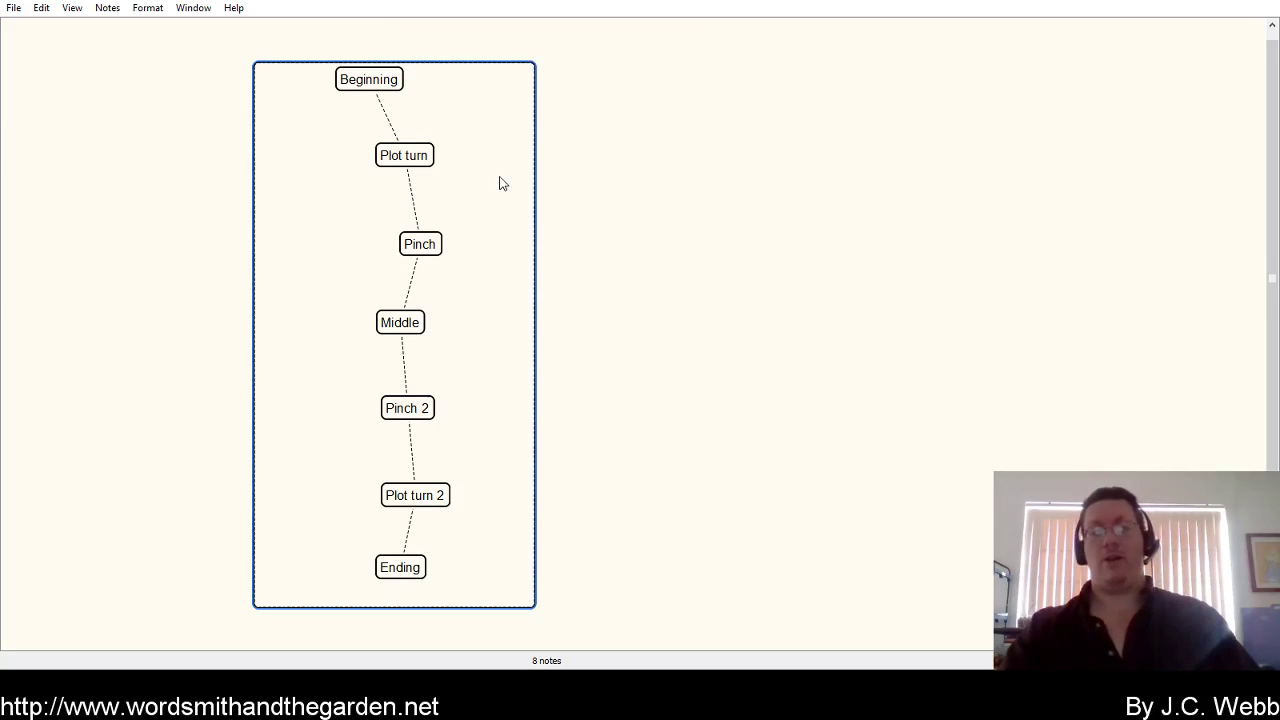
pyautogui.press('Escape')
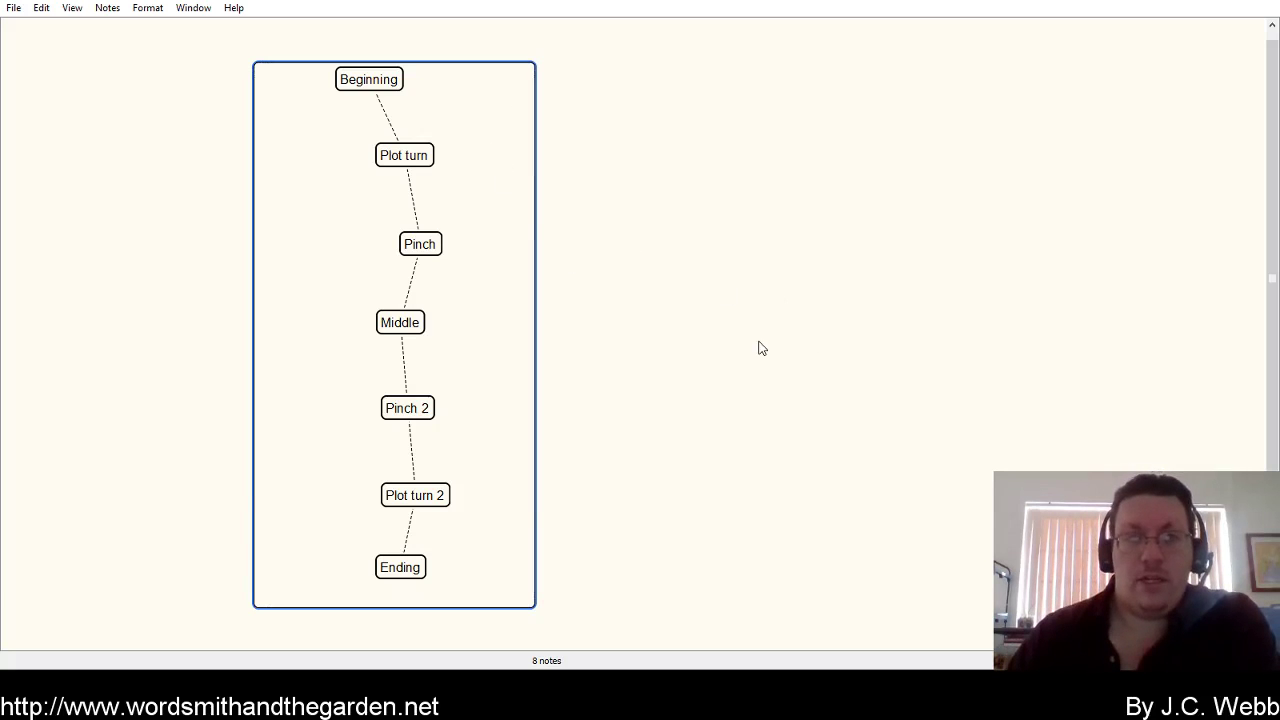
pyautogui.click(763, 283)
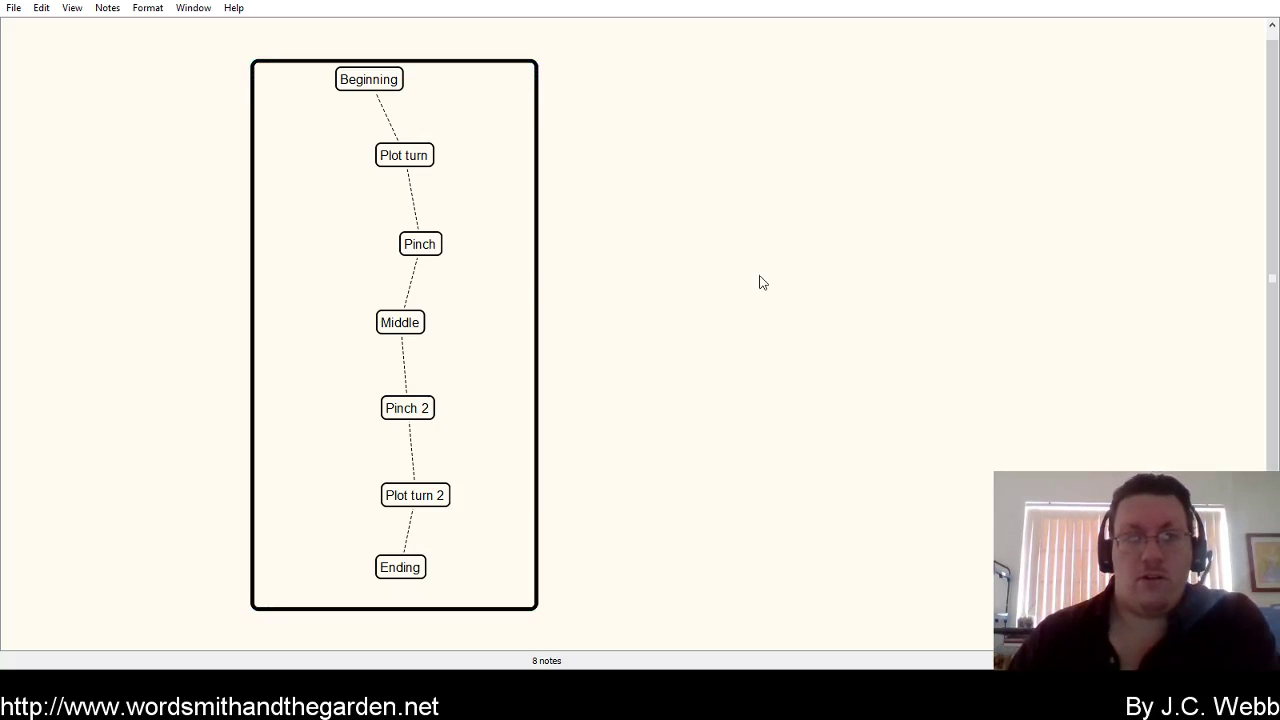
pyautogui.click(524, 548)
pyautogui.click(309, 177)
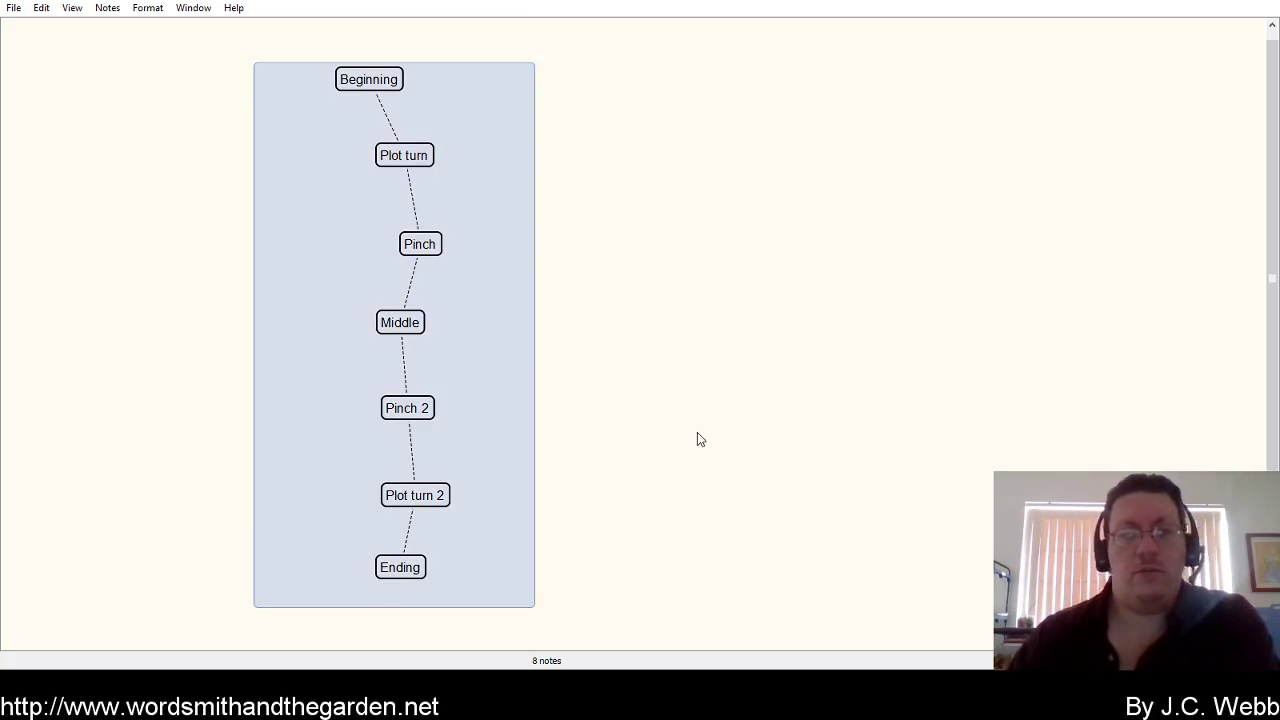
pyautogui.click(693, 428)
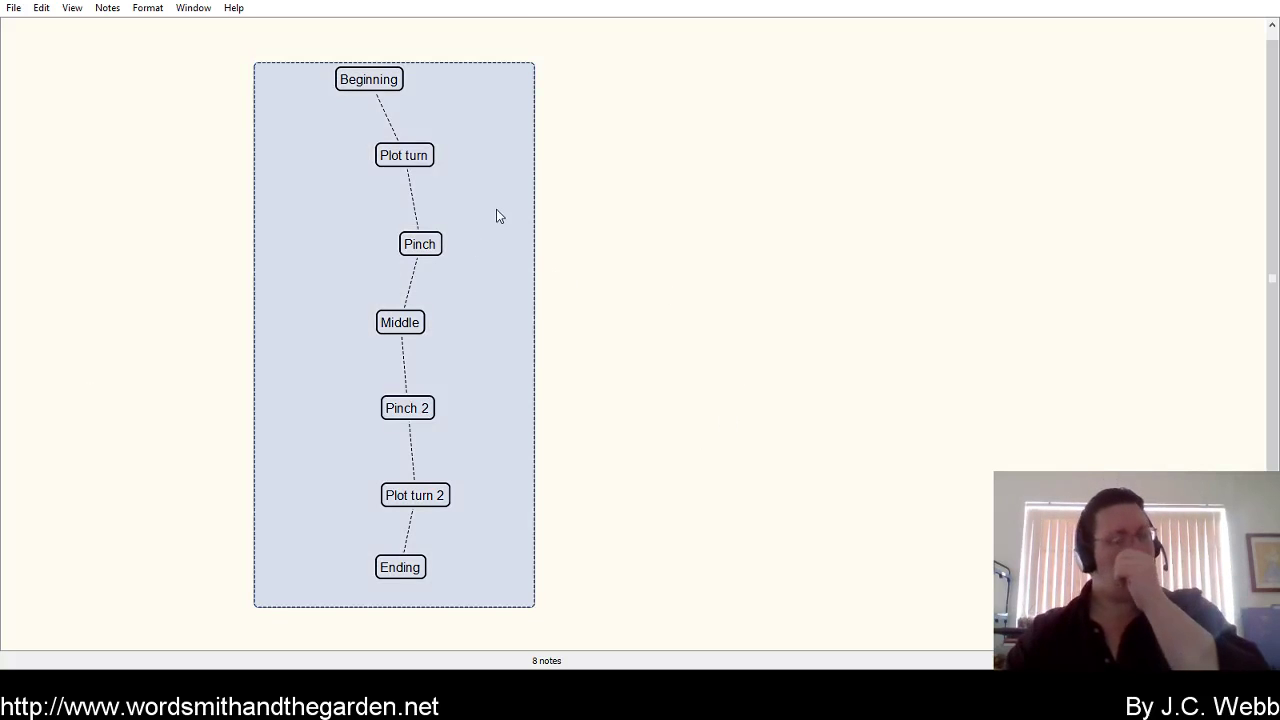
pyautogui.click(497, 211)
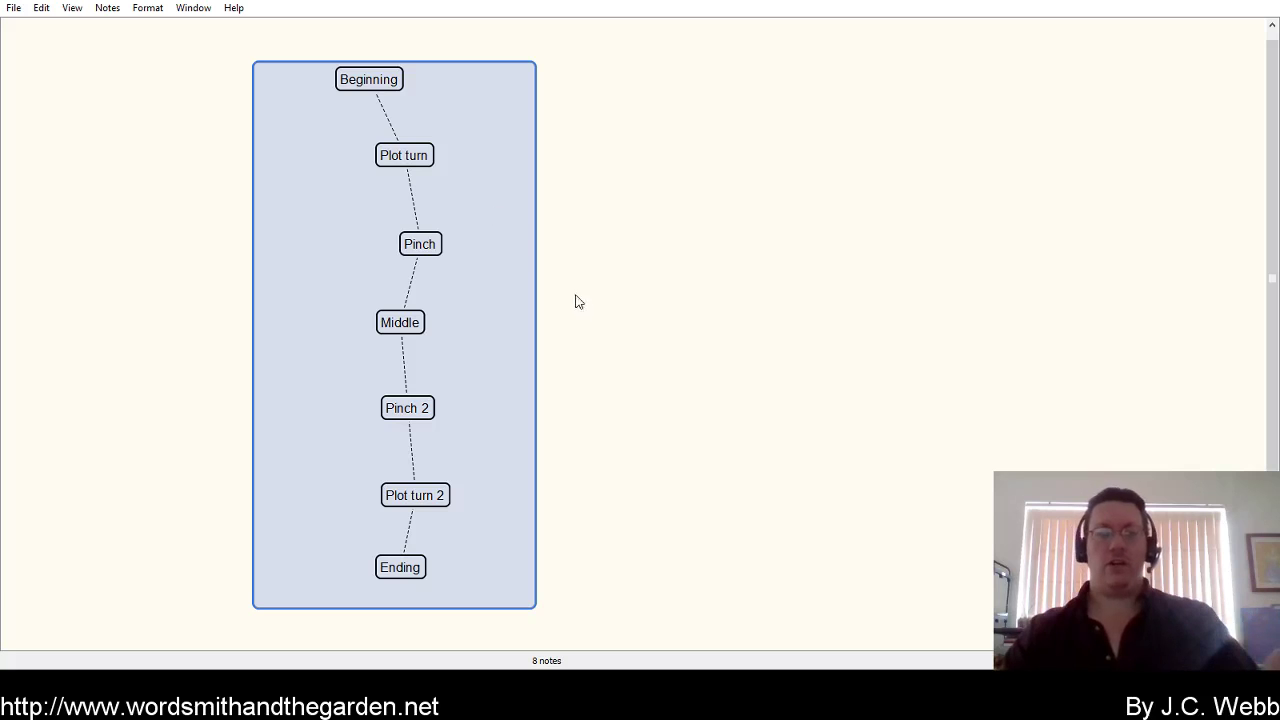
pyautogui.click(769, 305)
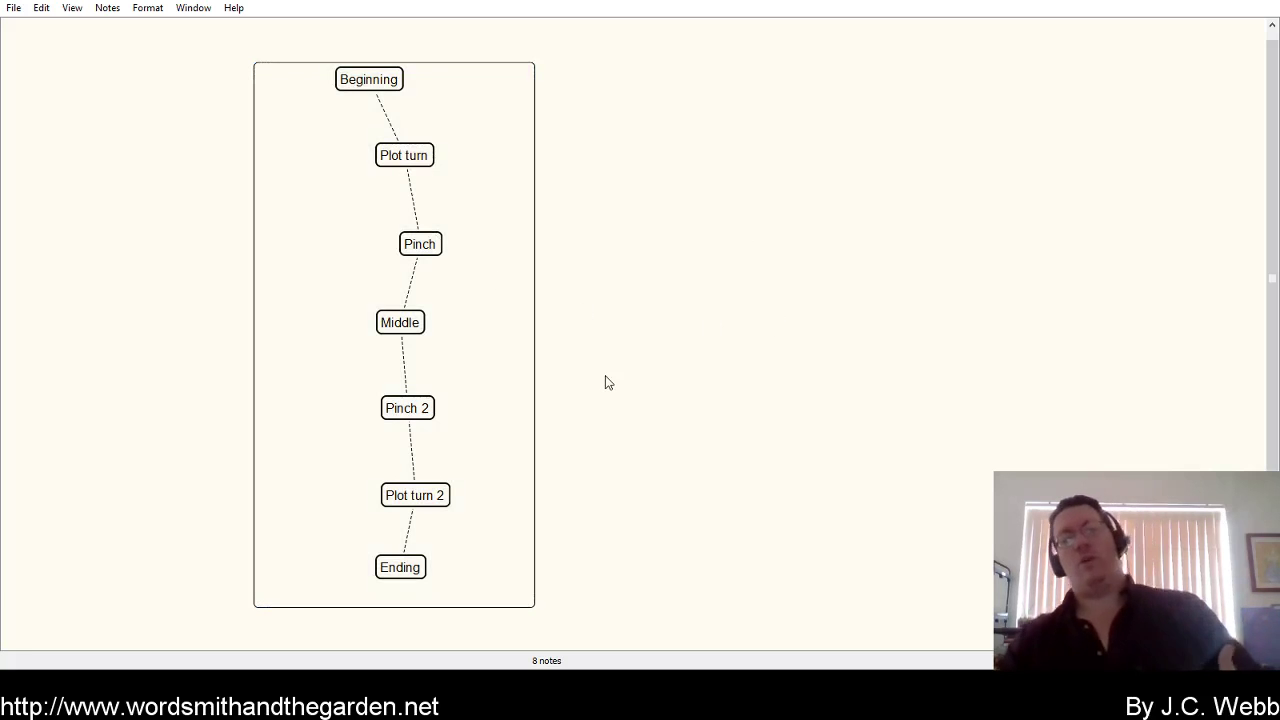
# Drag the background shape to the left of the seven-note story chain
pyautogui.moveTo(506, 341); pyautogui.dragTo(337, 325)
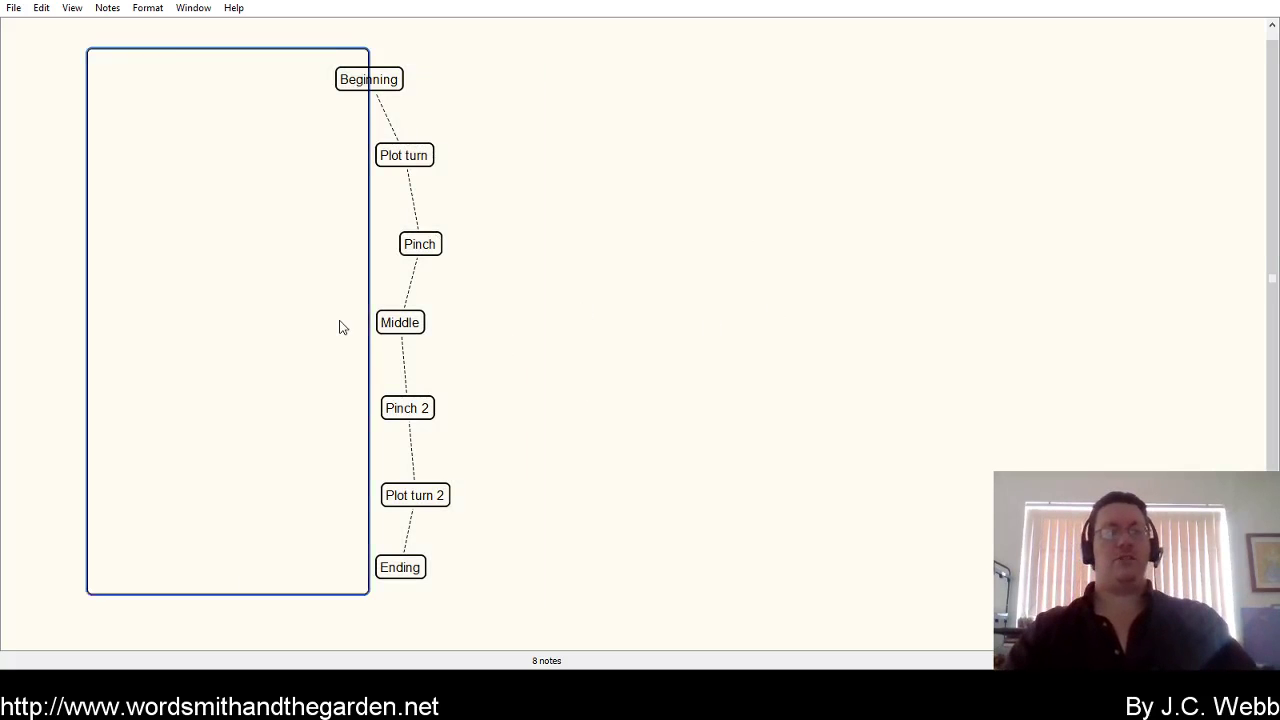